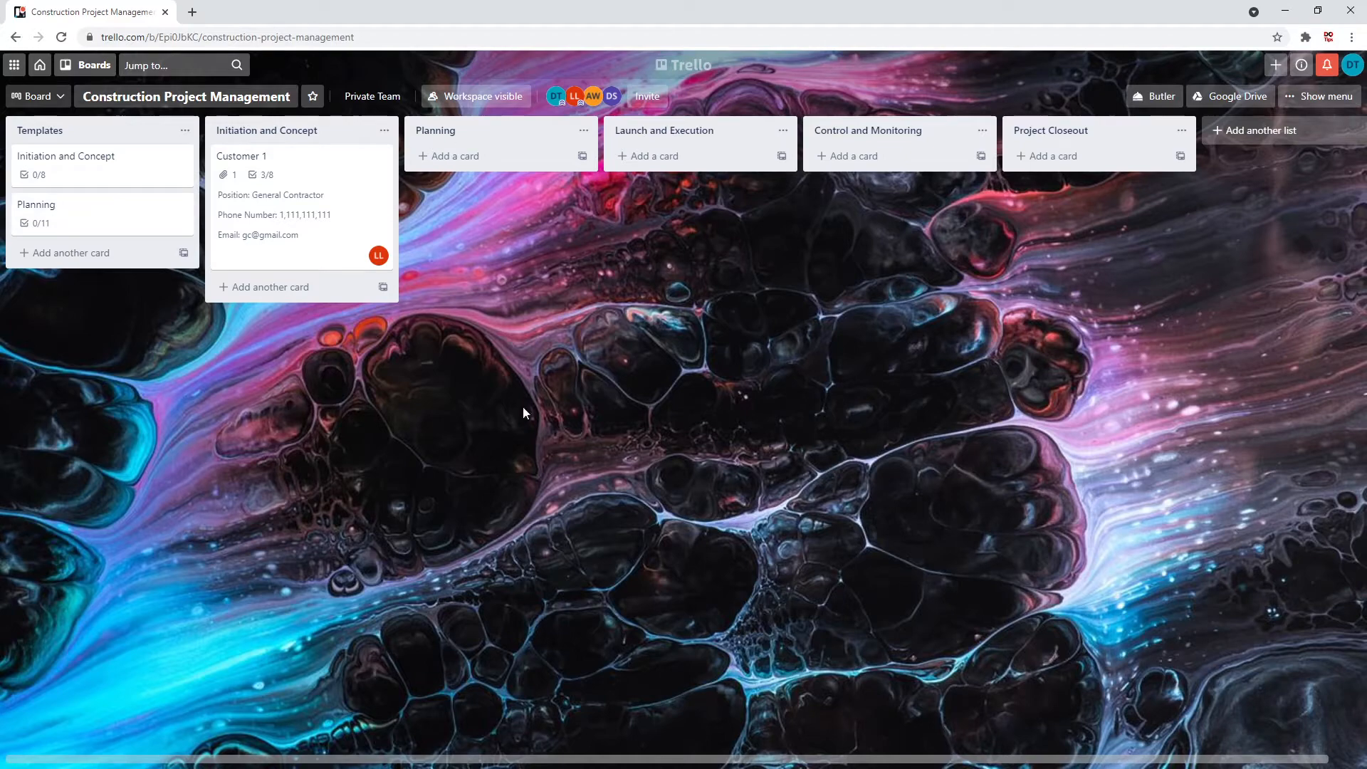
# Review the checklists on the Initiation and Concept card in the Templates list, and close the card.
pyautogui.click(128, 153)
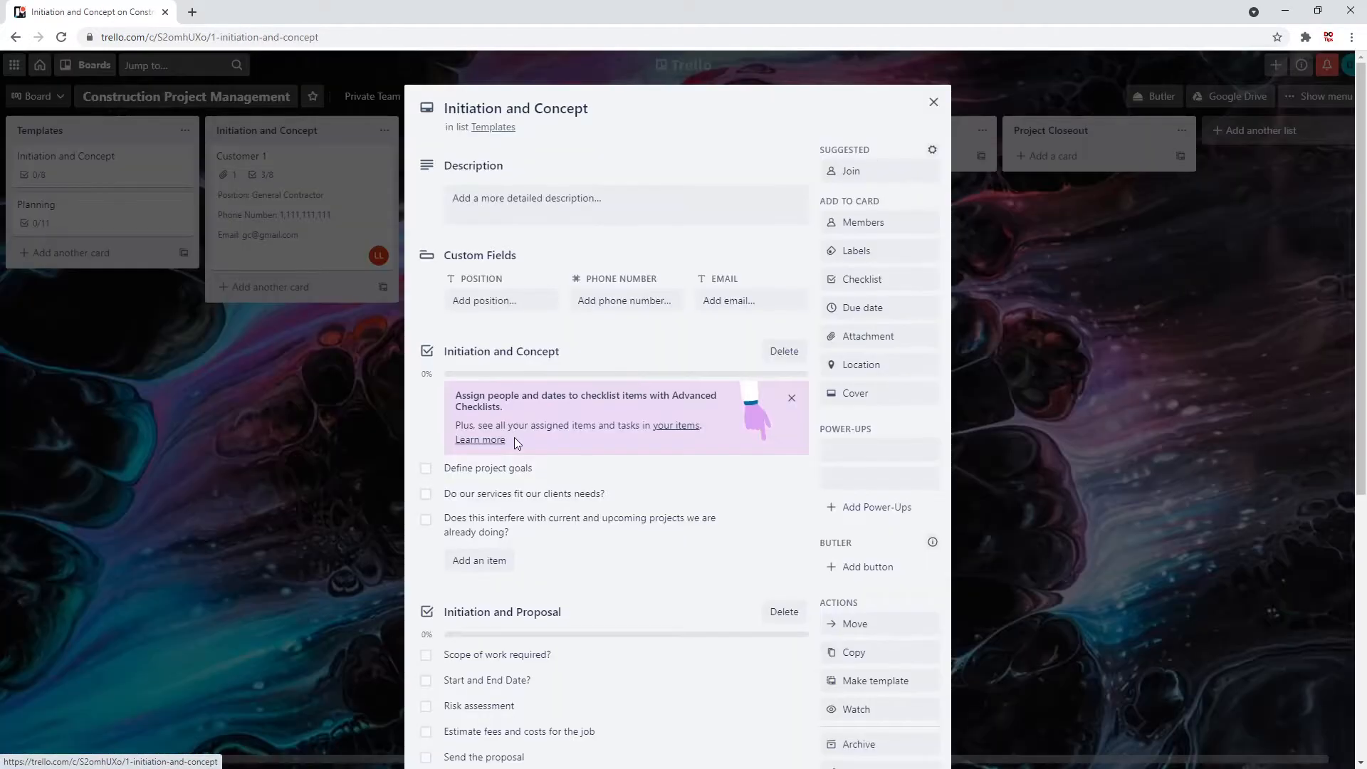
pyautogui.scroll(-1, 513, 437)
pyautogui.scroll(-3, 516, 438)
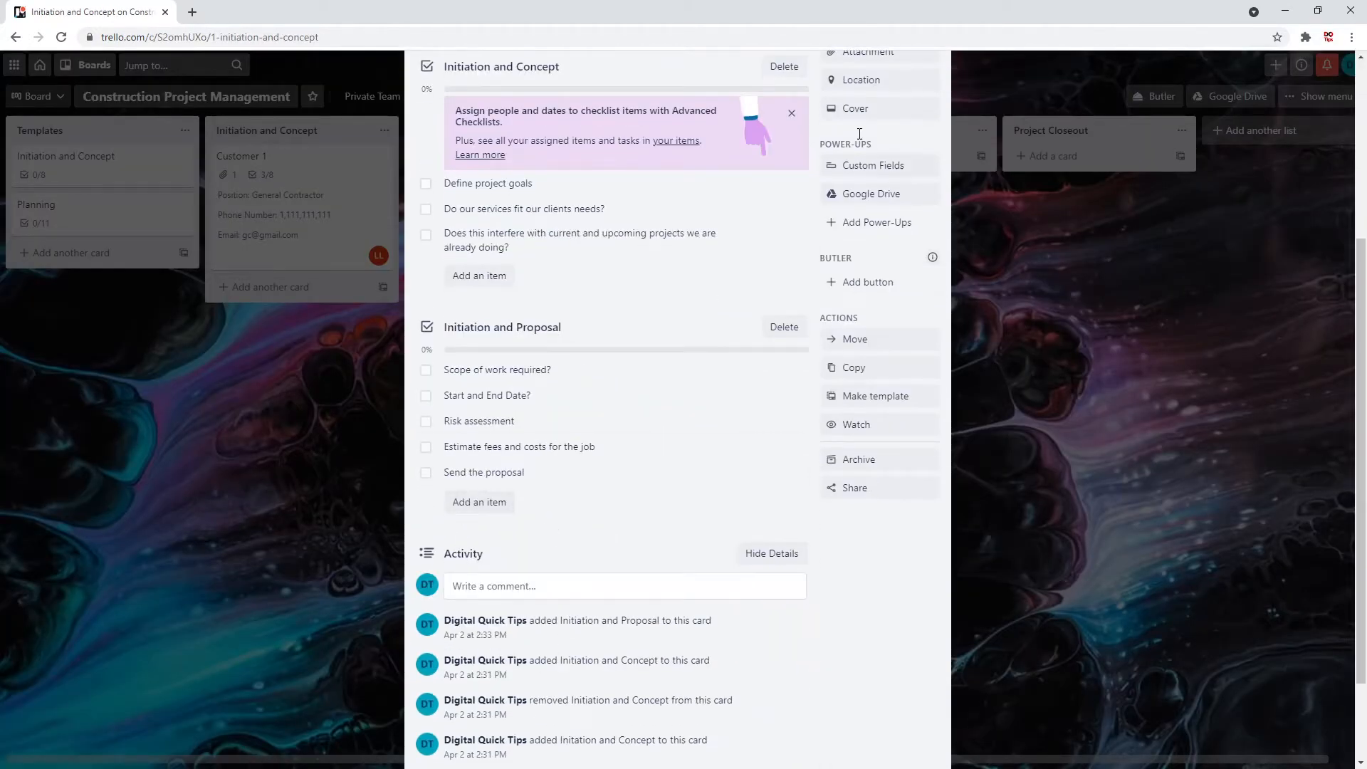
pyautogui.scroll(1, 875, 223)
pyautogui.scroll(5, 919, 143)
pyautogui.click(929, 94)
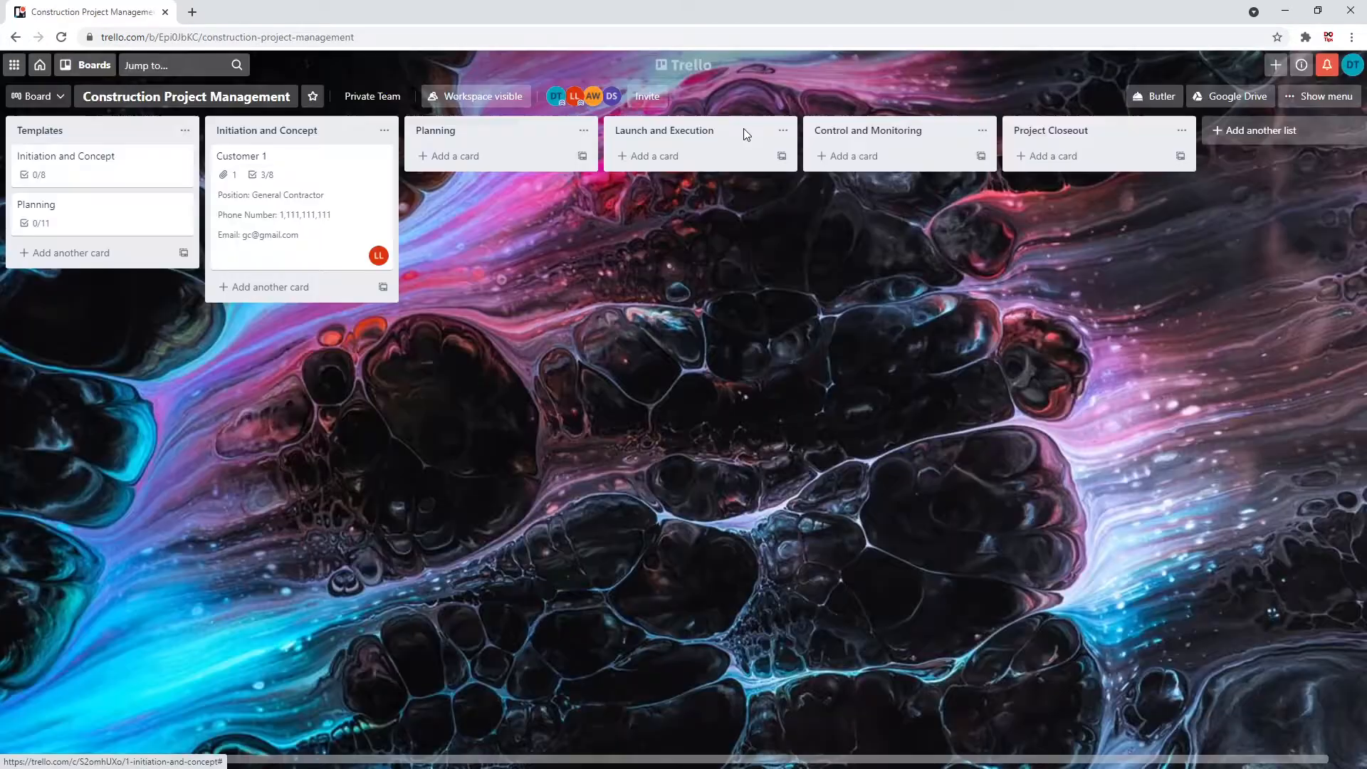
# Review the checklists on the Planning template card and return to the board.
pyautogui.click(76, 223)
pyautogui.scroll(-3, 534, 356)
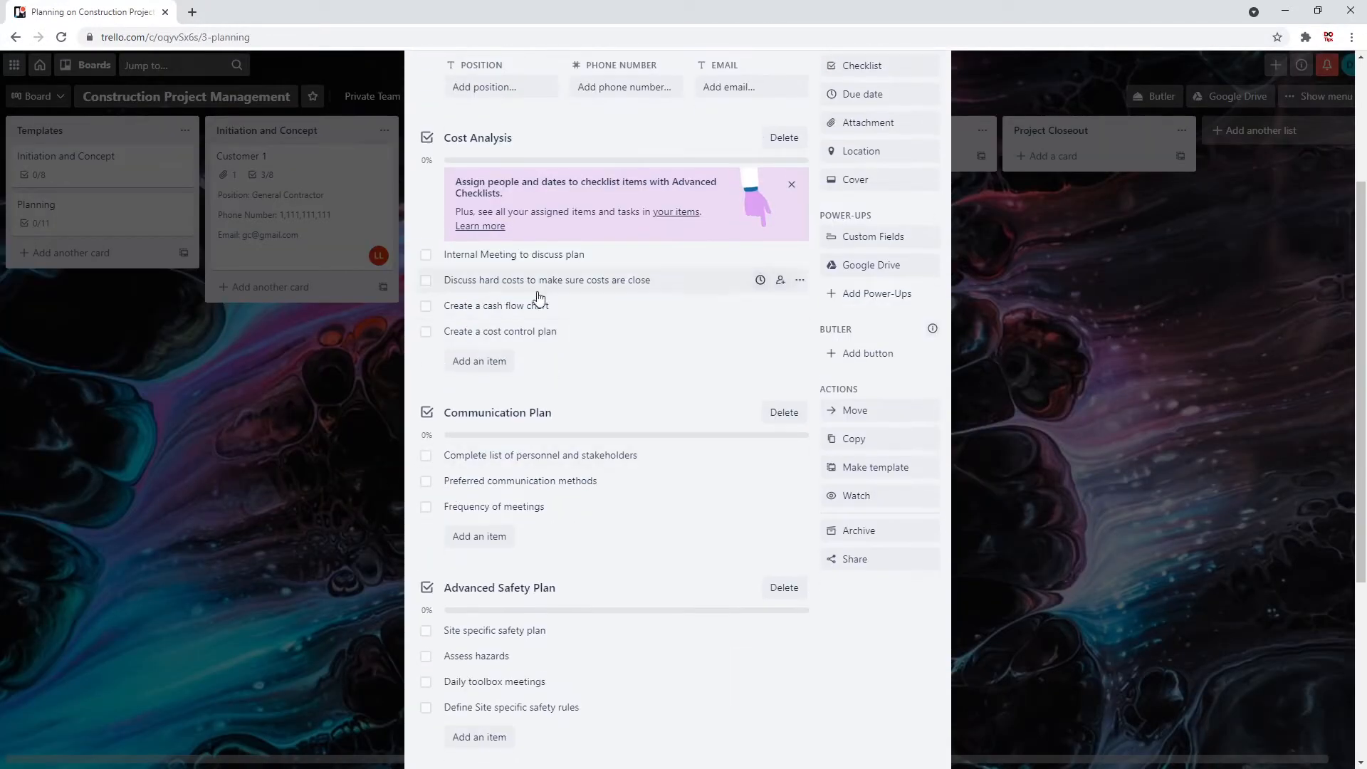
pyautogui.scroll(3, 844, 268)
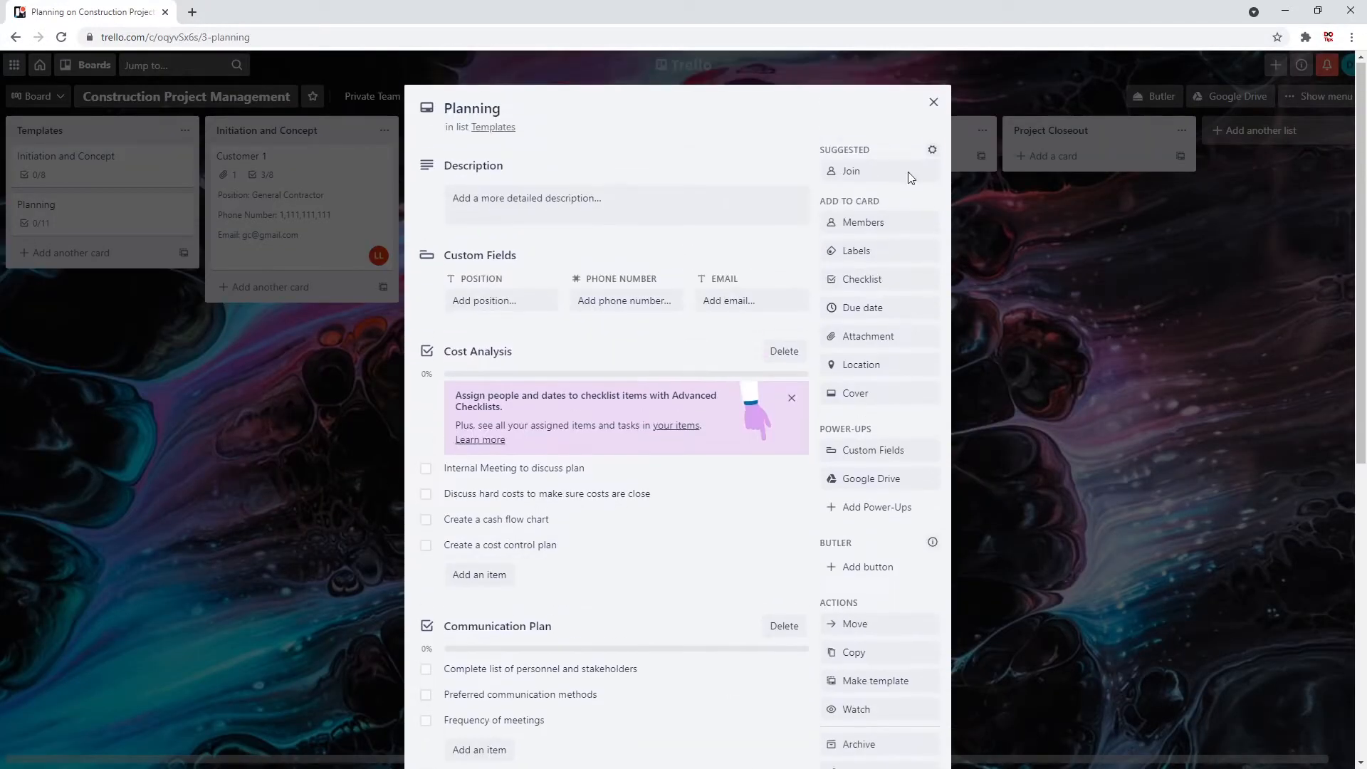
pyautogui.click(930, 98)
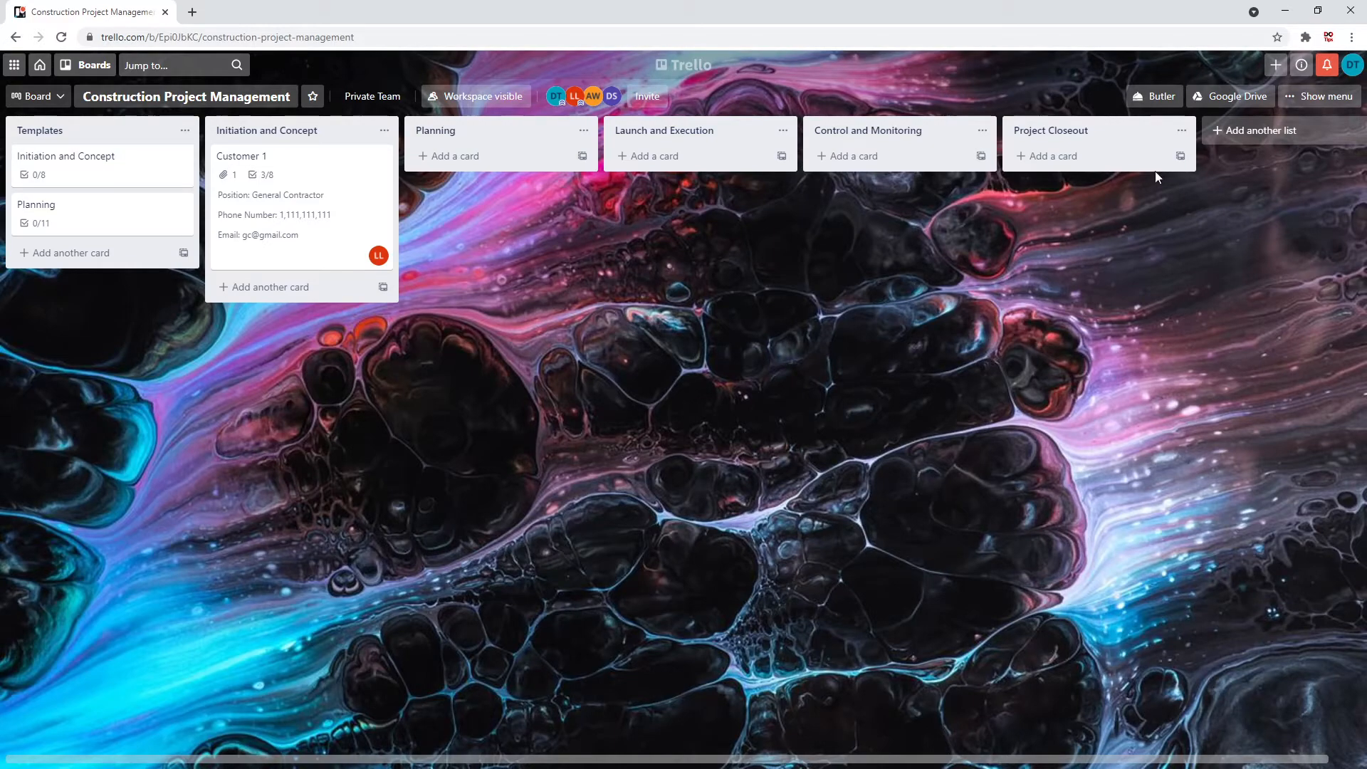
# Create a Butler rule triggered when checklist "Initiation and Proposal" is completed in a card by anyone.
pyautogui.click(1154, 96)
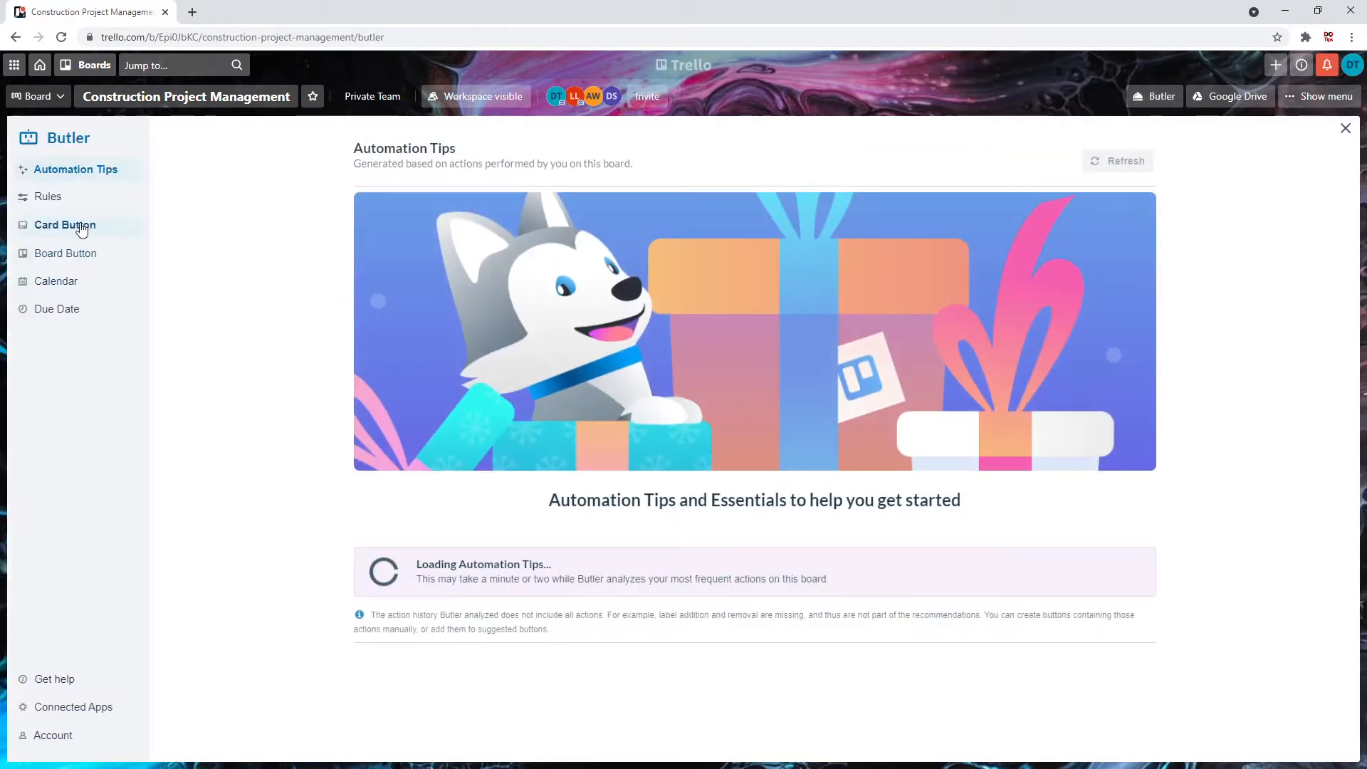
pyautogui.click(100, 199)
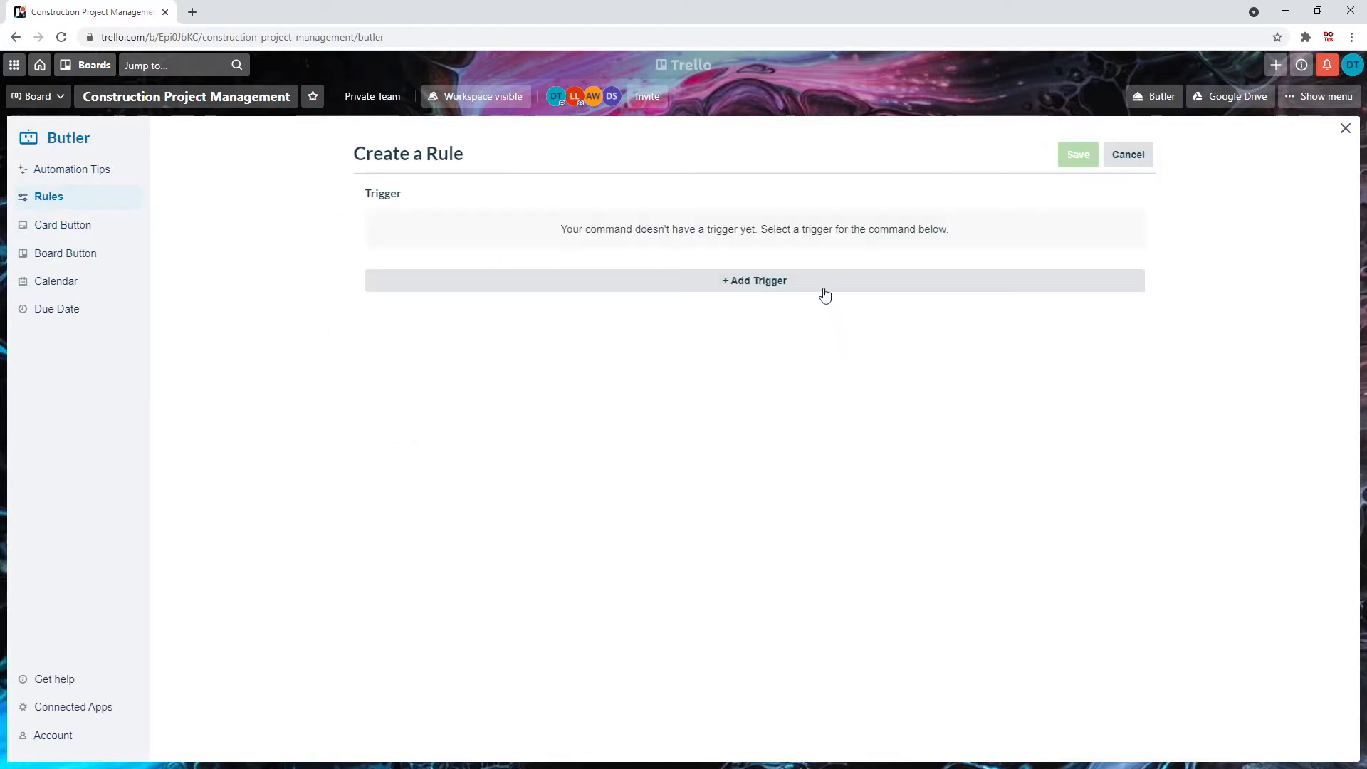
pyautogui.click(825, 295)
pyautogui.click(572, 333)
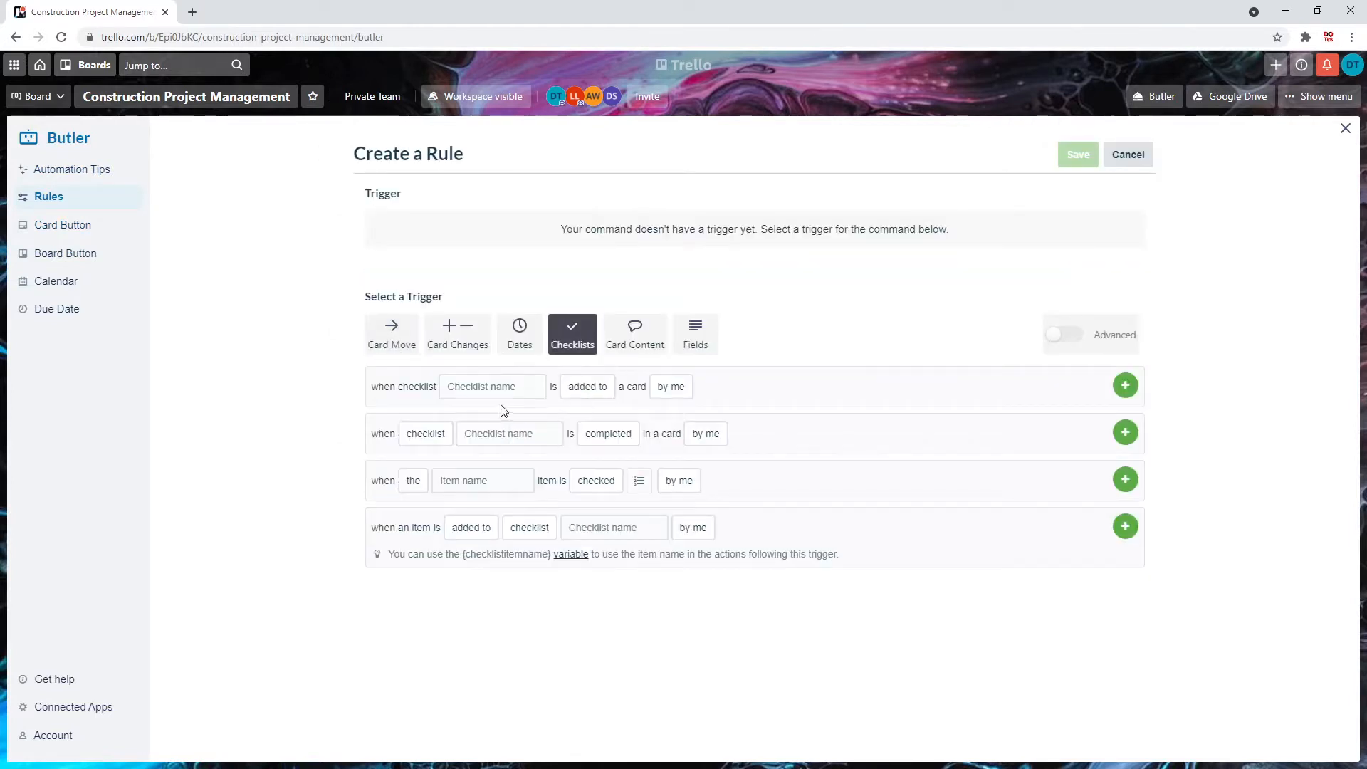
pyautogui.click(490, 391)
pyautogui.click(513, 440)
pyautogui.write('Initiation A')
pyautogui.write('nd Proposal')
pyautogui.click(705, 435)
pyautogui.click(711, 488)
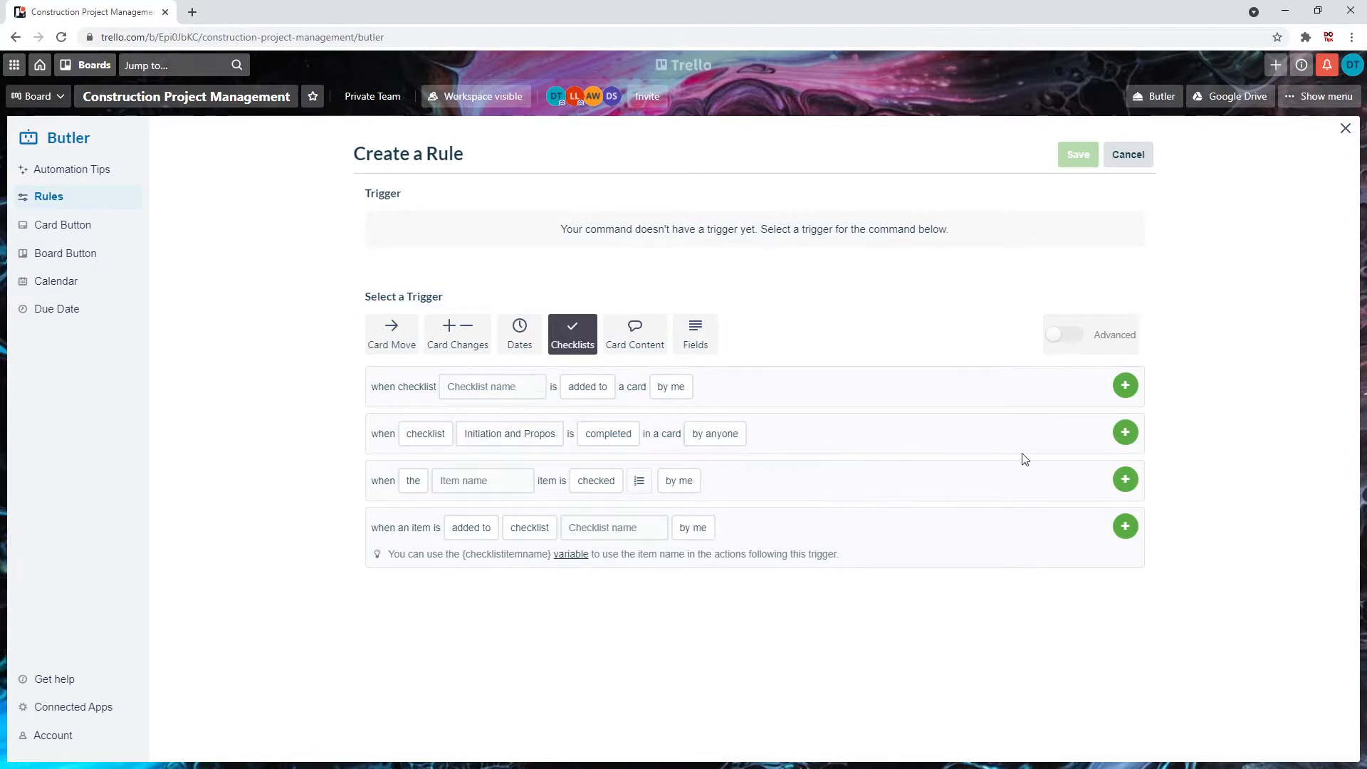
pyautogui.click(1124, 432)
# Add an action moving the card to the bottom of list "Planning" and save the rule.
pyautogui.click(472, 507)
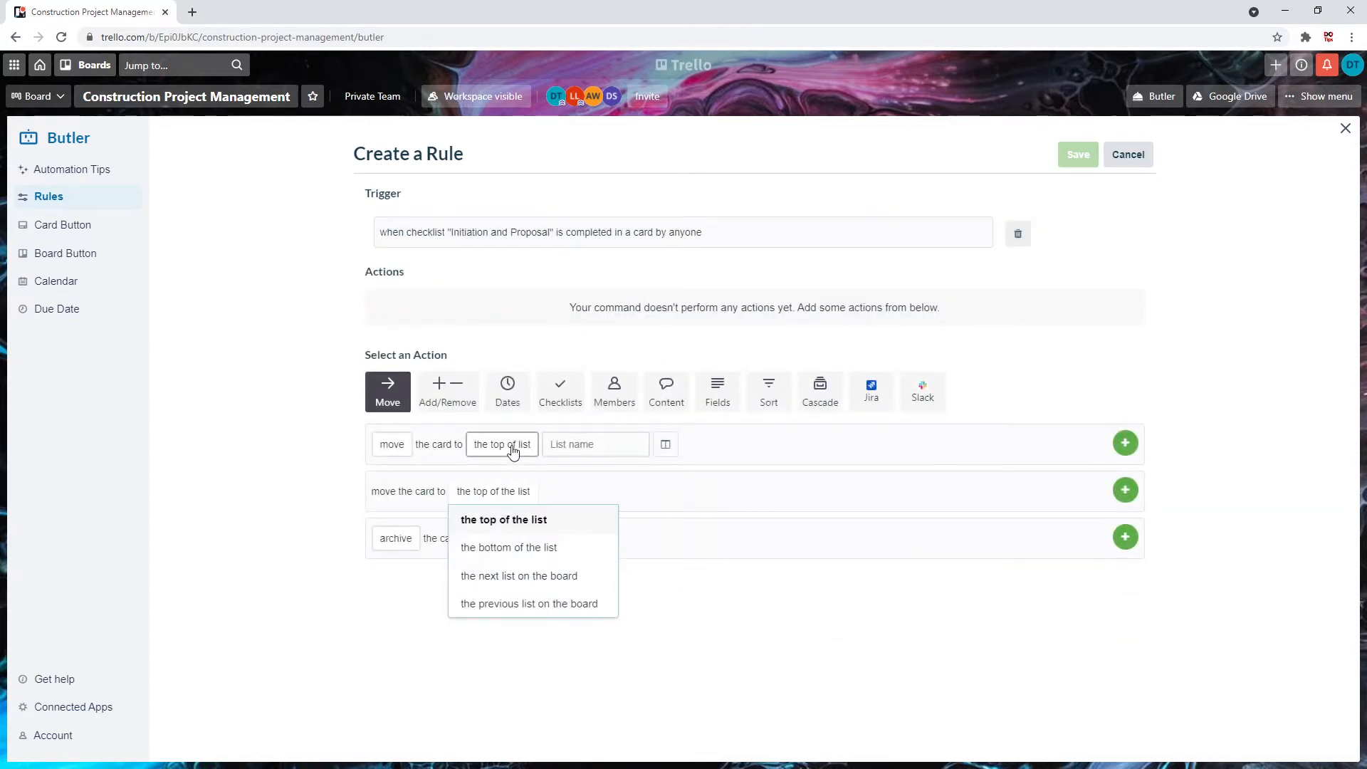
pyautogui.click(507, 444)
pyautogui.click(512, 500)
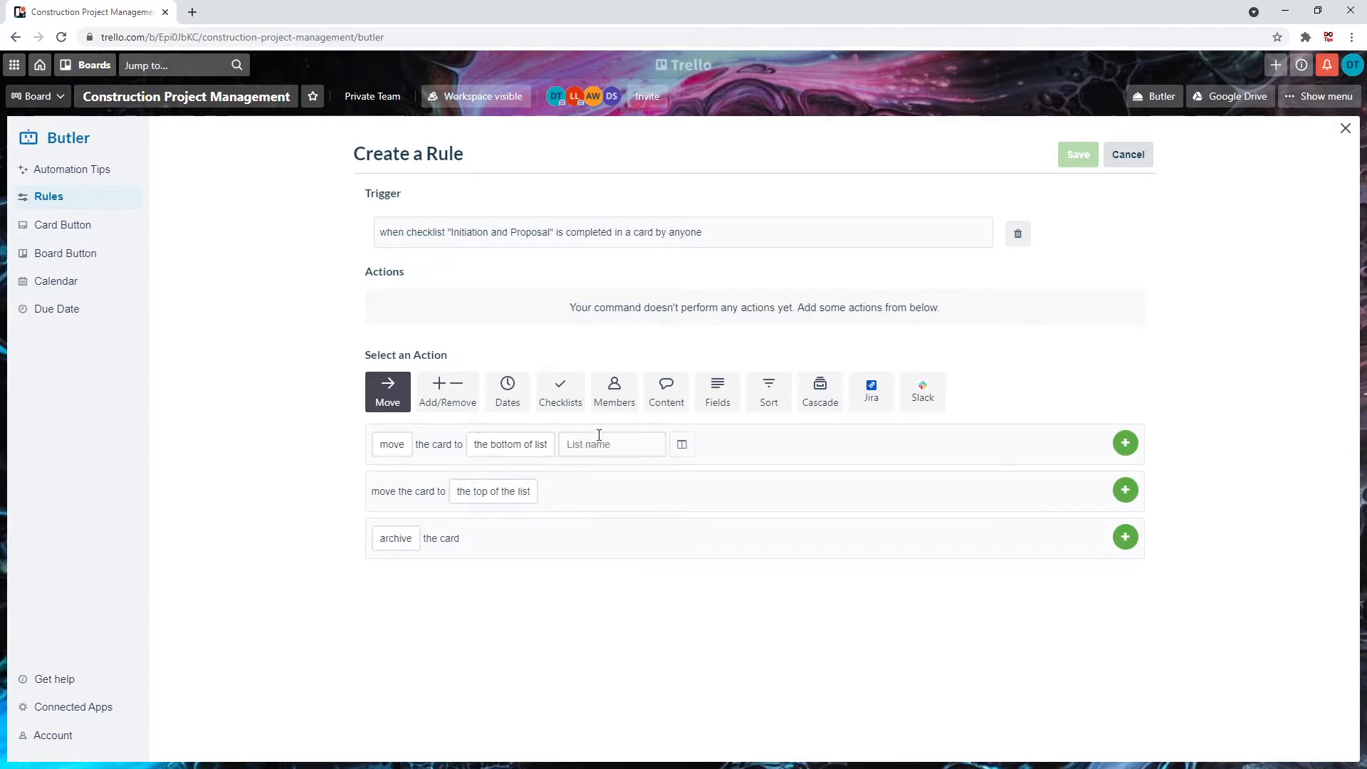
pyautogui.click(591, 444)
pyautogui.click(585, 531)
pyautogui.click(506, 453)
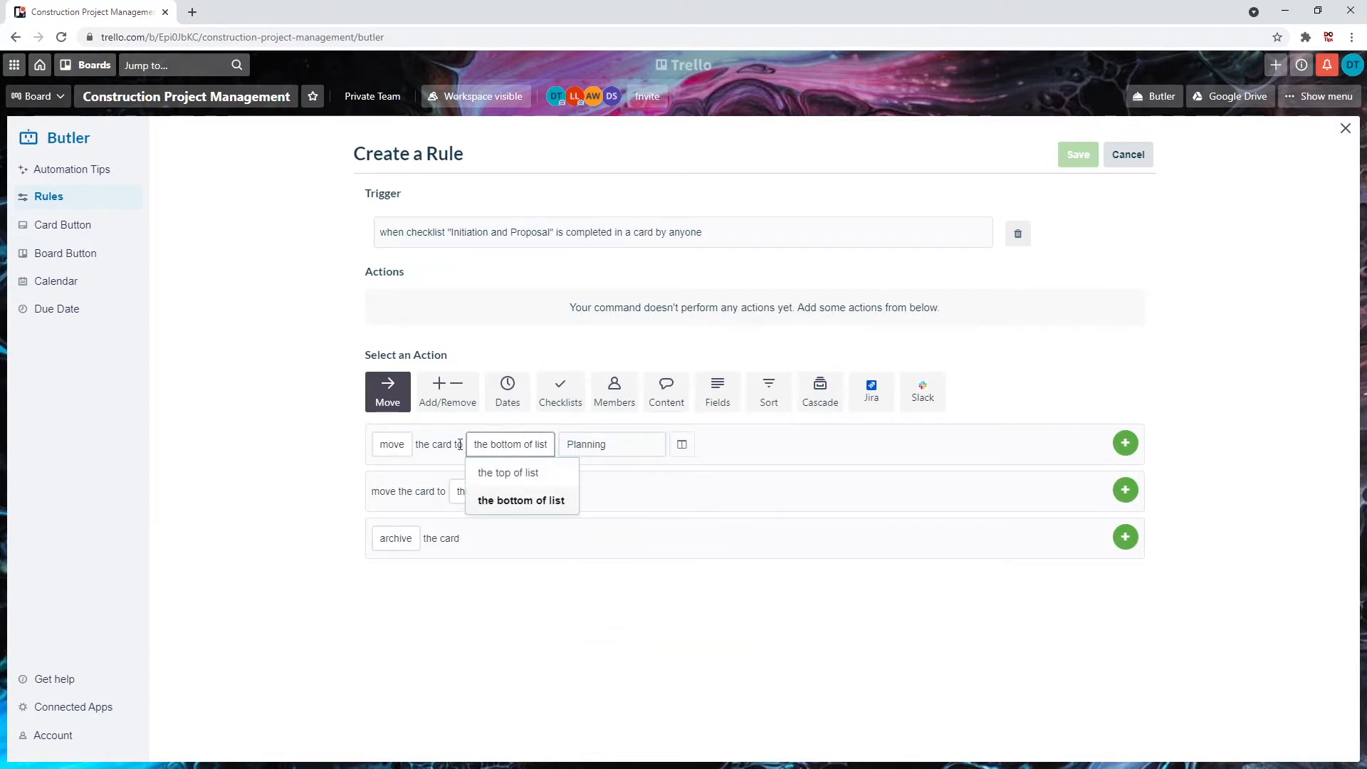
pyautogui.click(393, 447)
pyautogui.click(499, 452)
pyautogui.click(1127, 445)
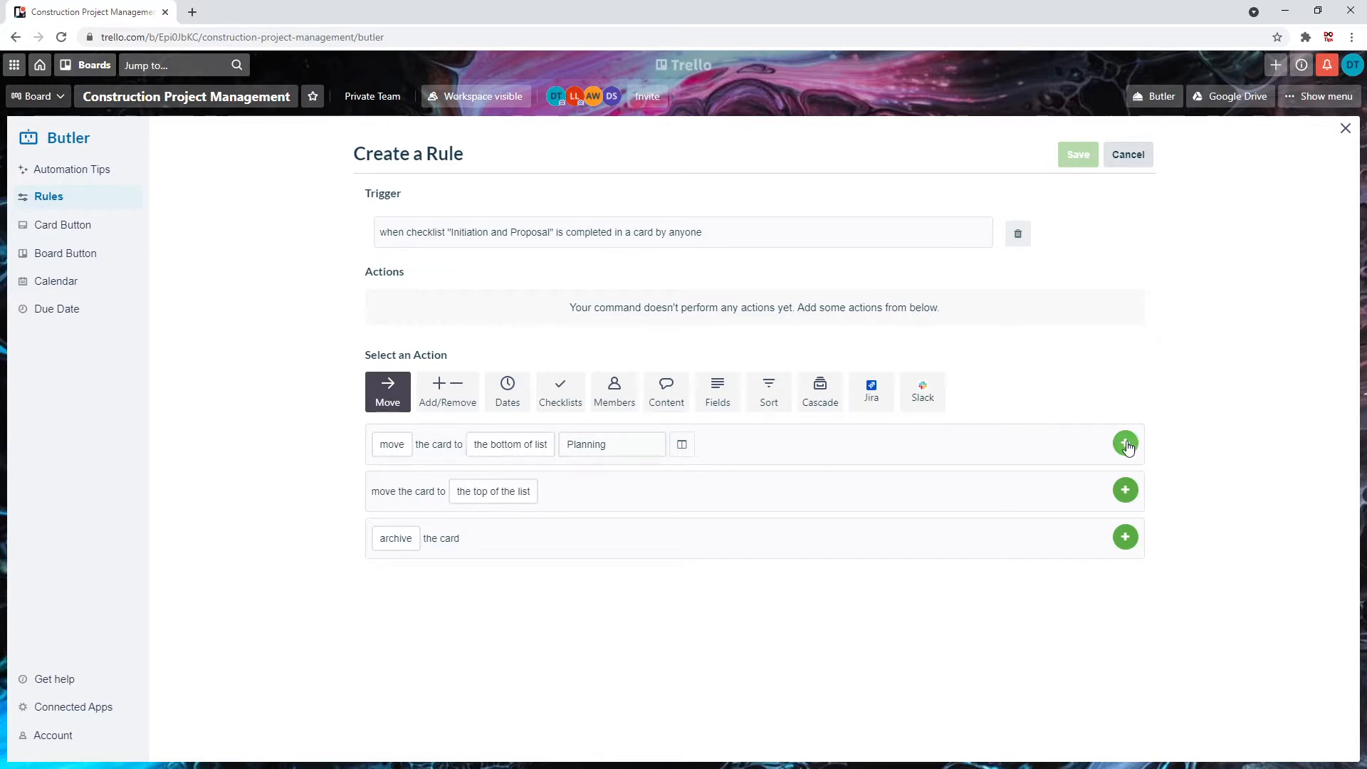
pyautogui.click(1125, 445)
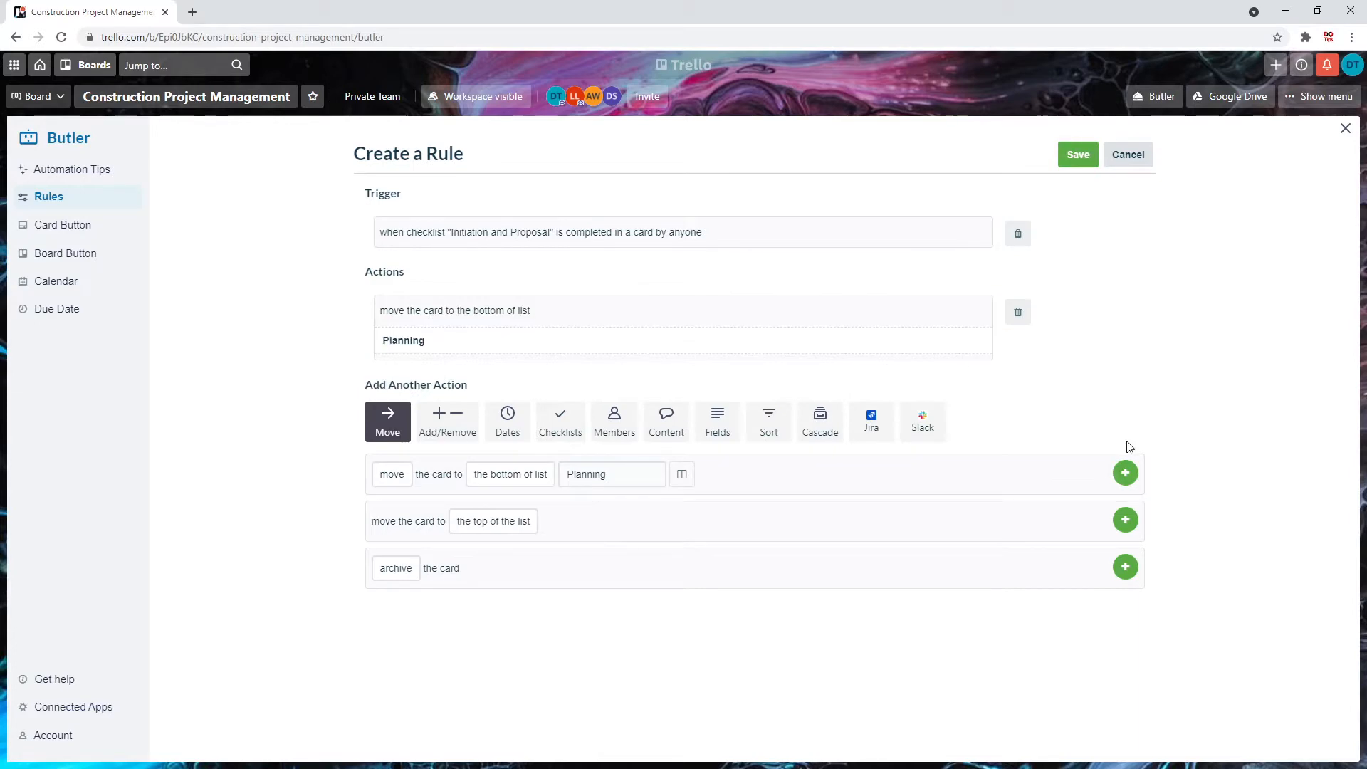
pyautogui.click(1076, 155)
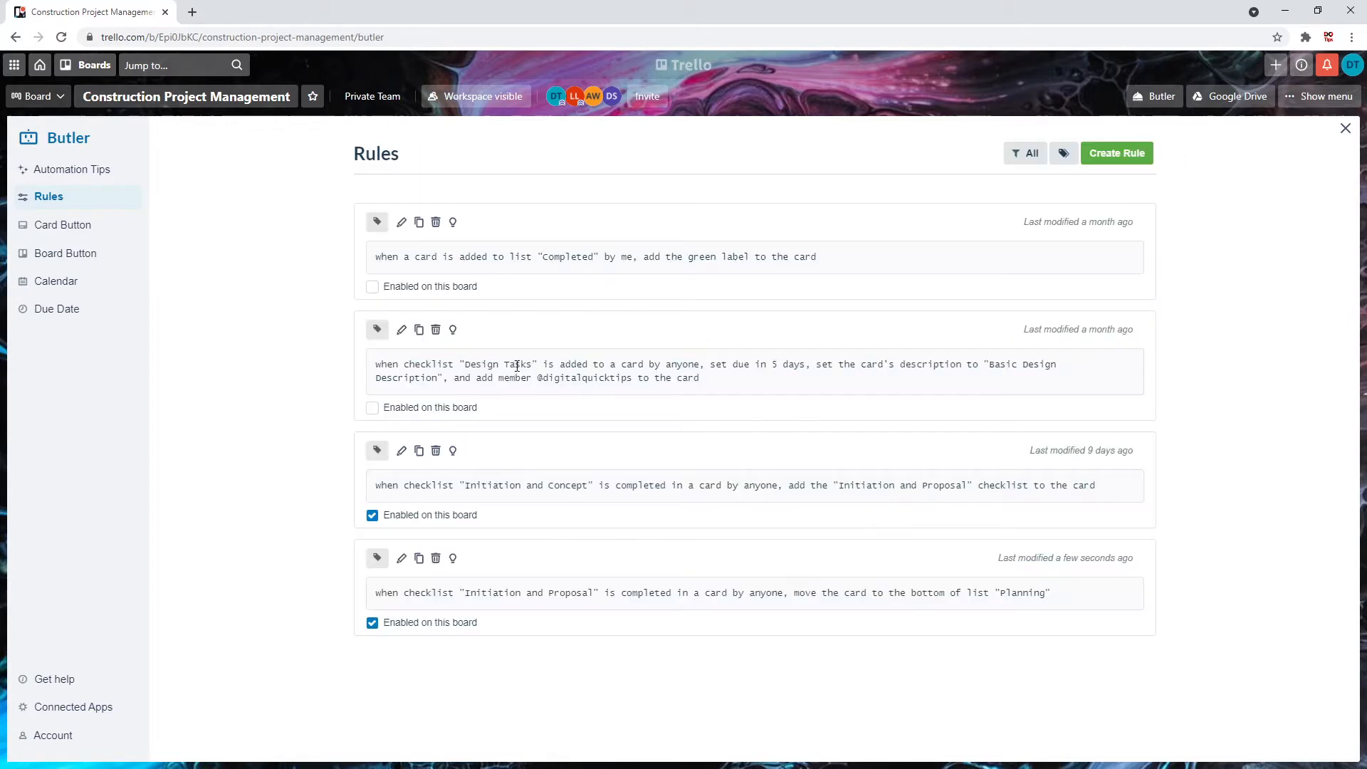
# Start another Butler rule and bring up its checklist triggers.
pyautogui.click(1127, 155)
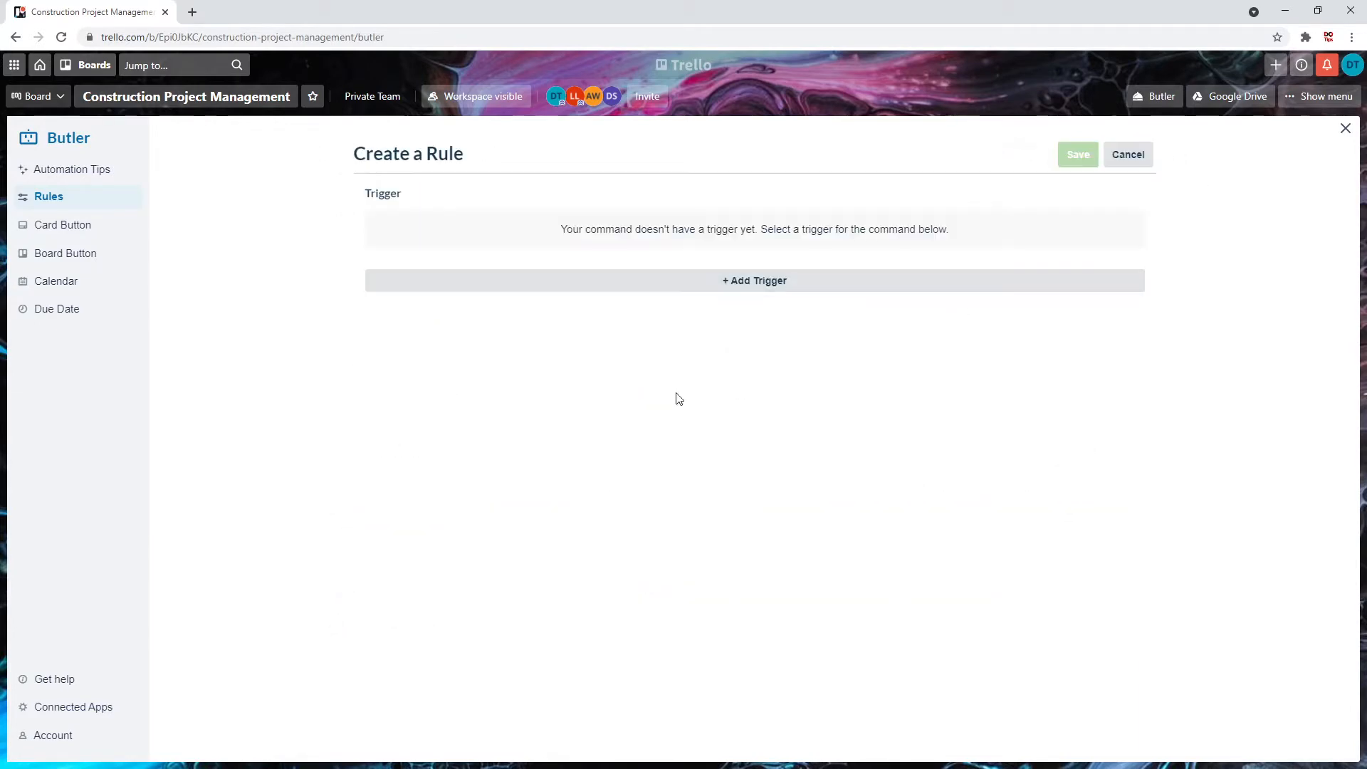
pyautogui.click(724, 292)
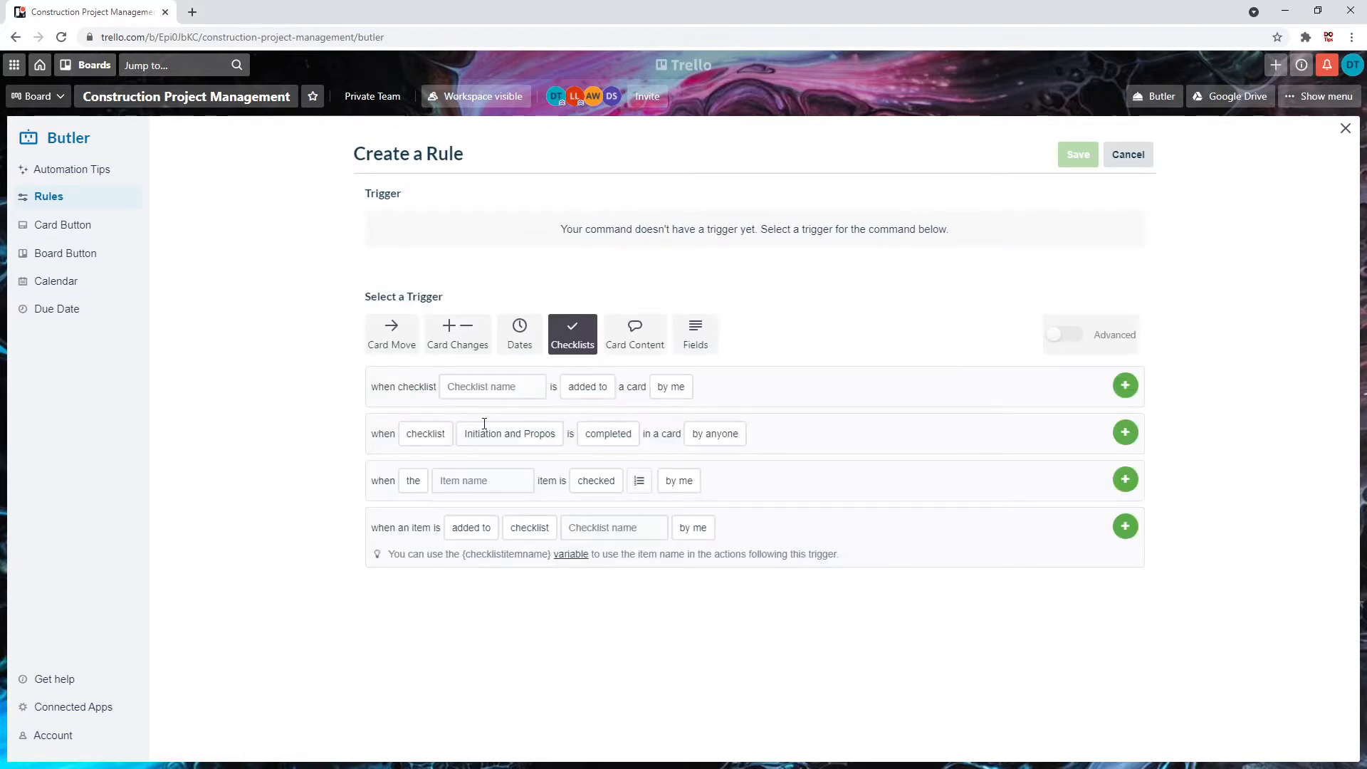
pyautogui.moveTo(465, 435); pyautogui.dragTo(605, 440)
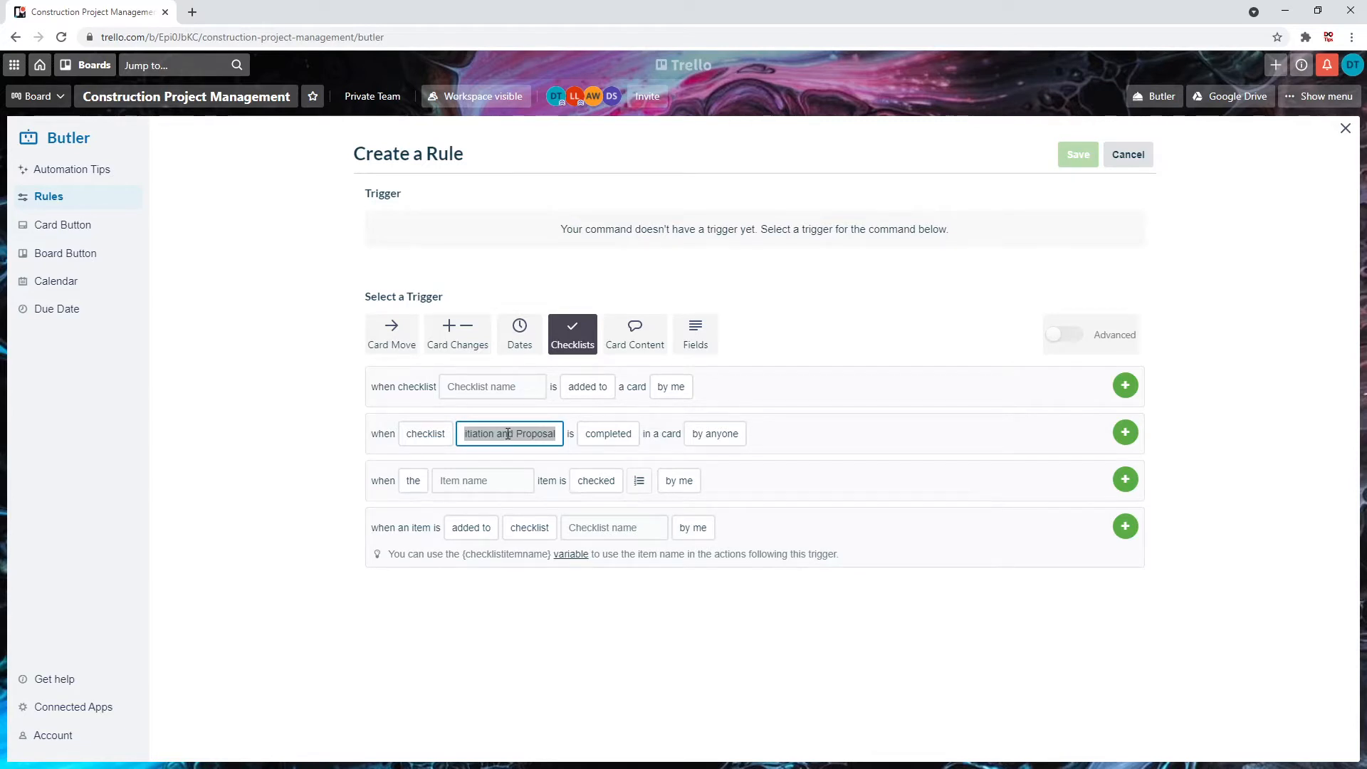
pyautogui.click(387, 341)
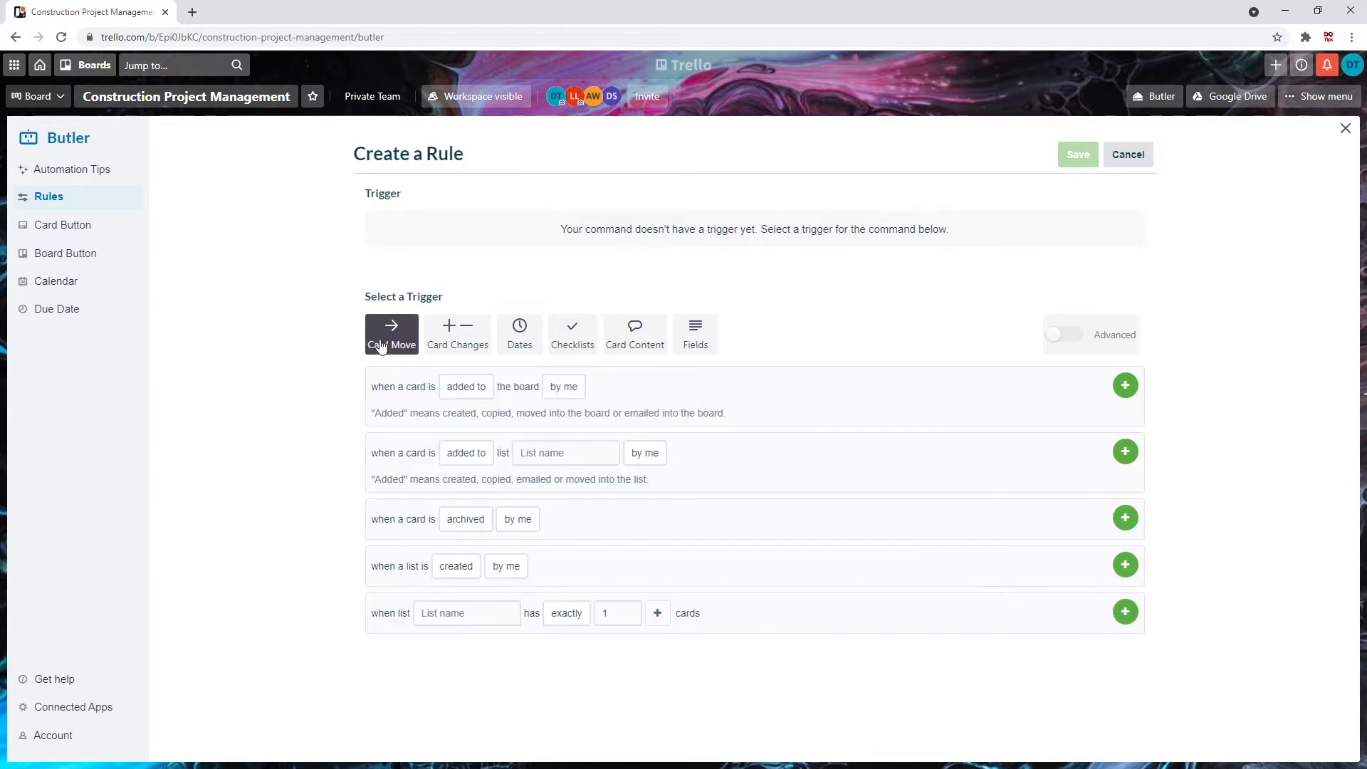
pyautogui.click(464, 459)
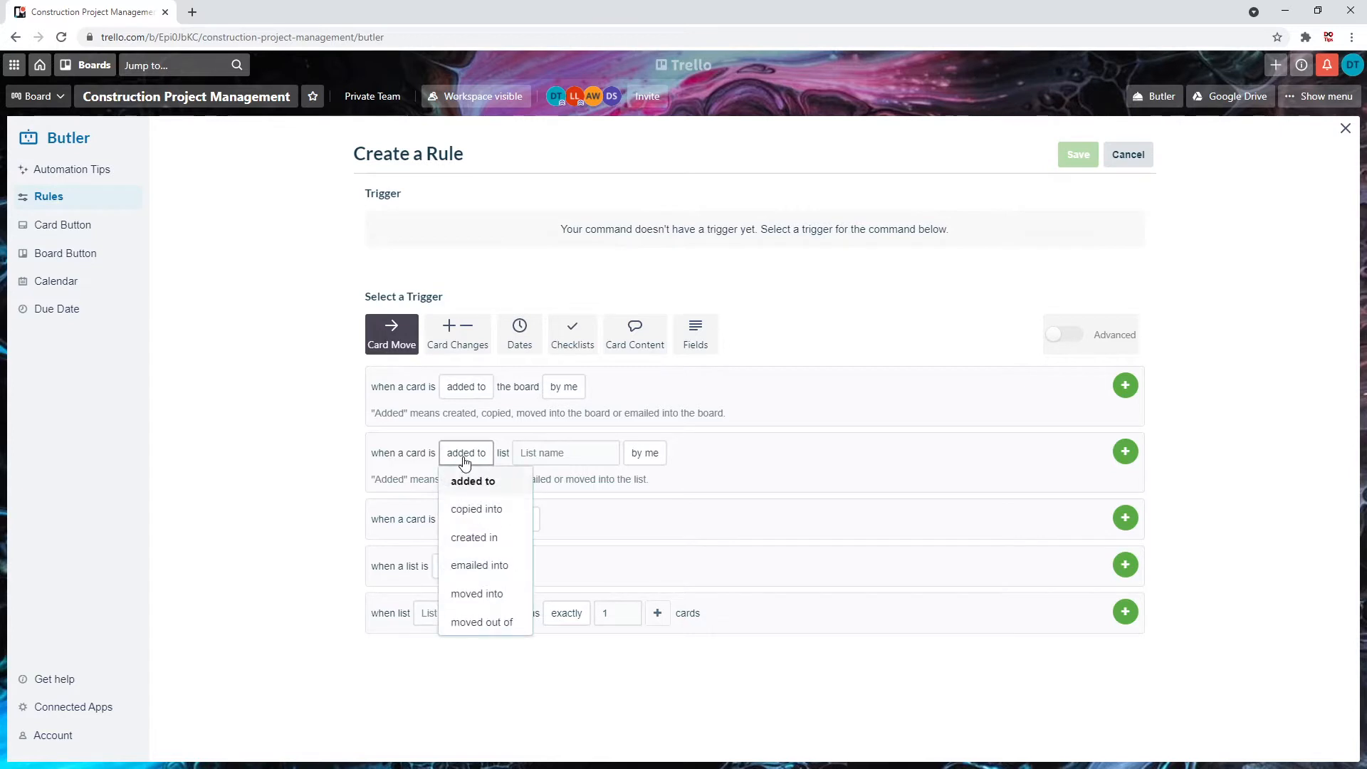
pyautogui.click(488, 595)
pyautogui.click(552, 458)
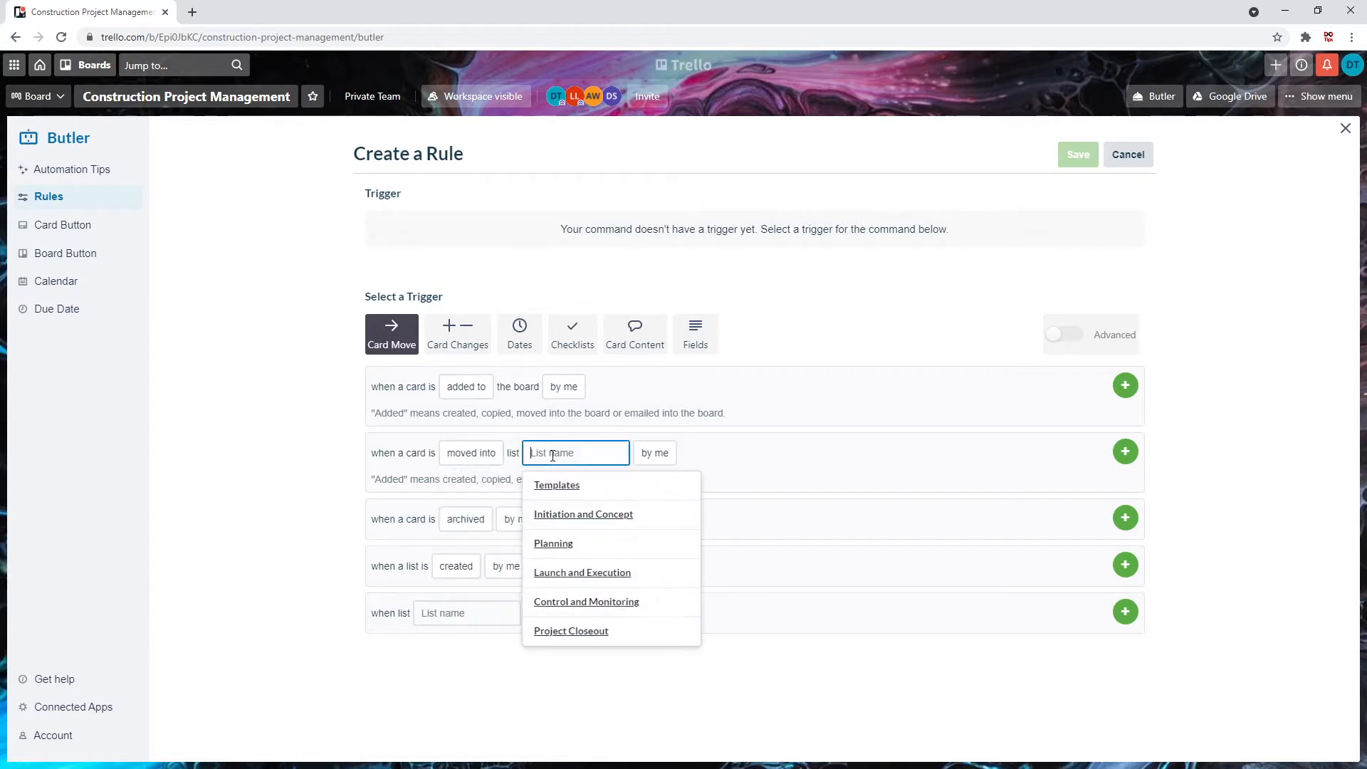
pyautogui.click(552, 543)
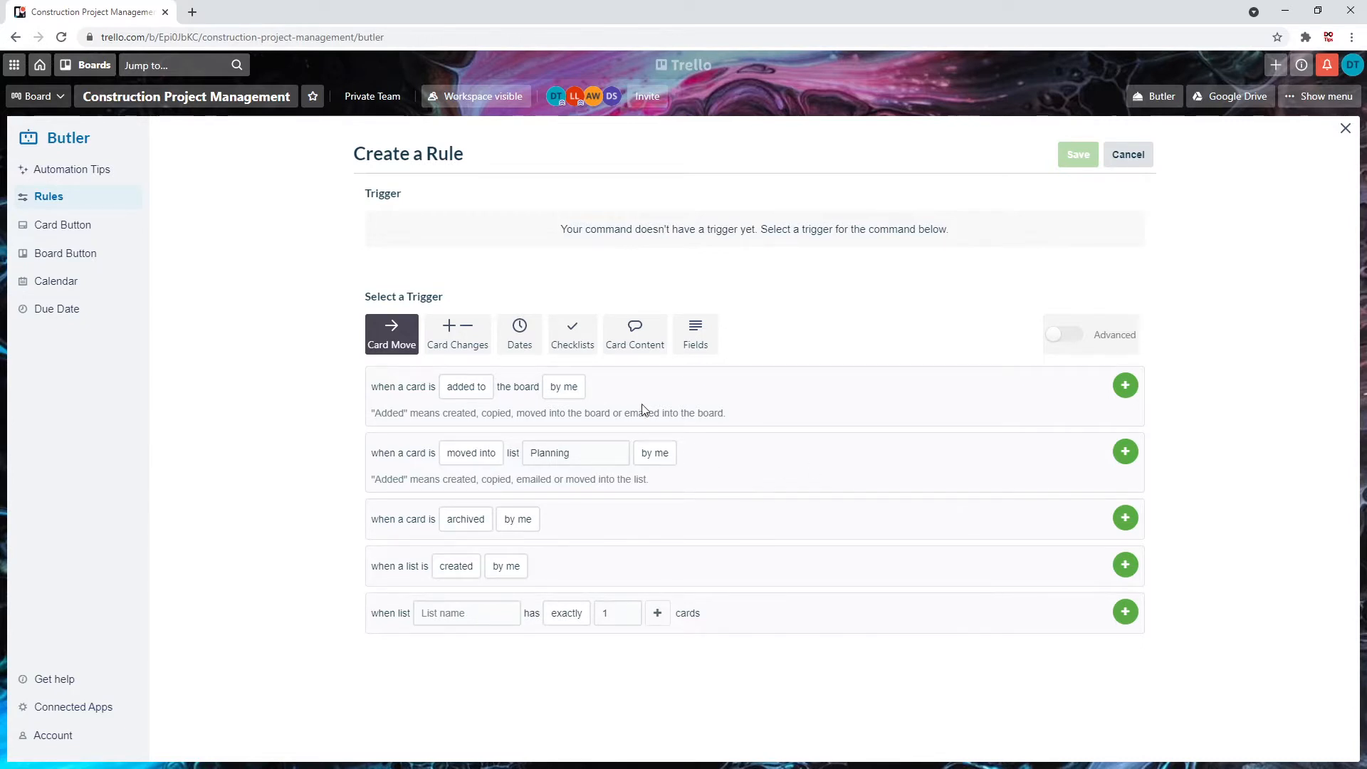
# Set the new rule's trigger to checklist "Initiation and Proposal" being completed in a card by anyone.
pyautogui.click(582, 345)
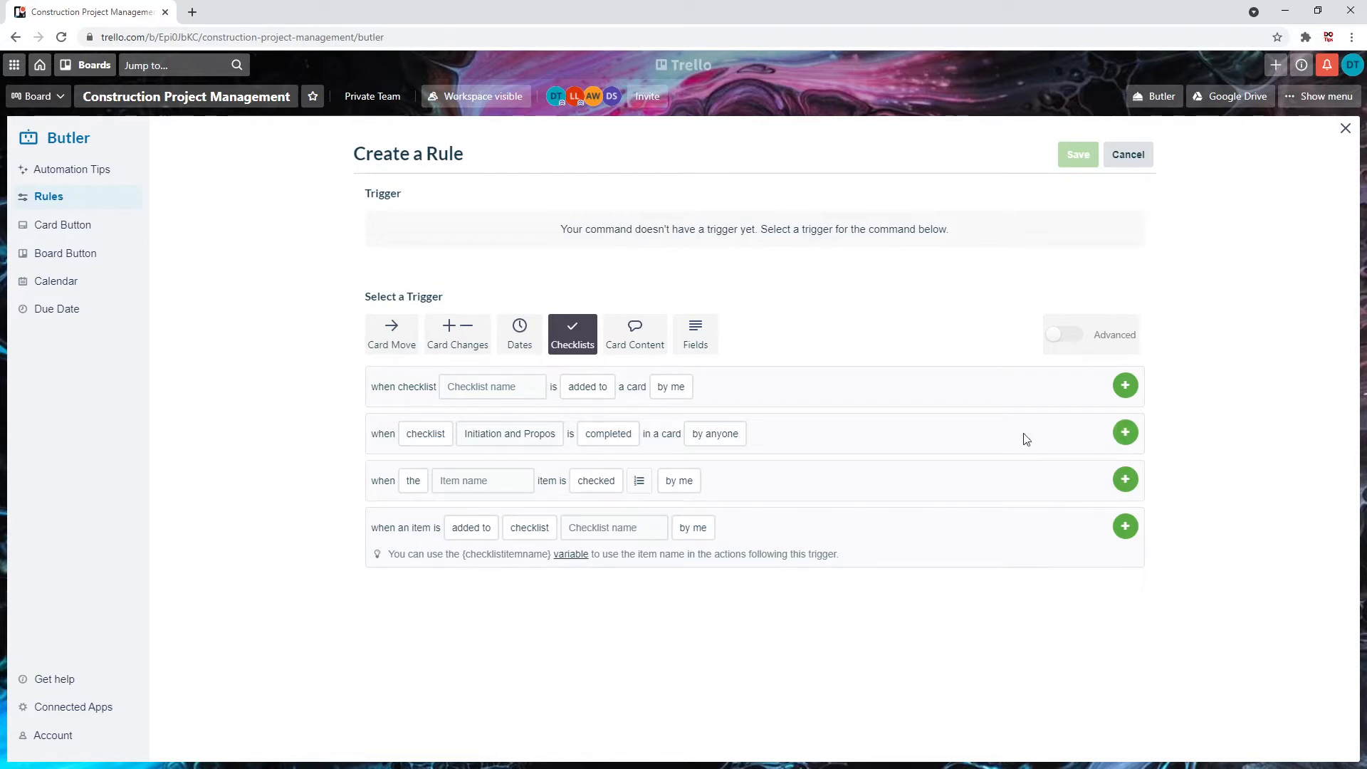
pyautogui.moveTo(541, 435); pyautogui.dragTo(627, 443)
pyautogui.click(1124, 432)
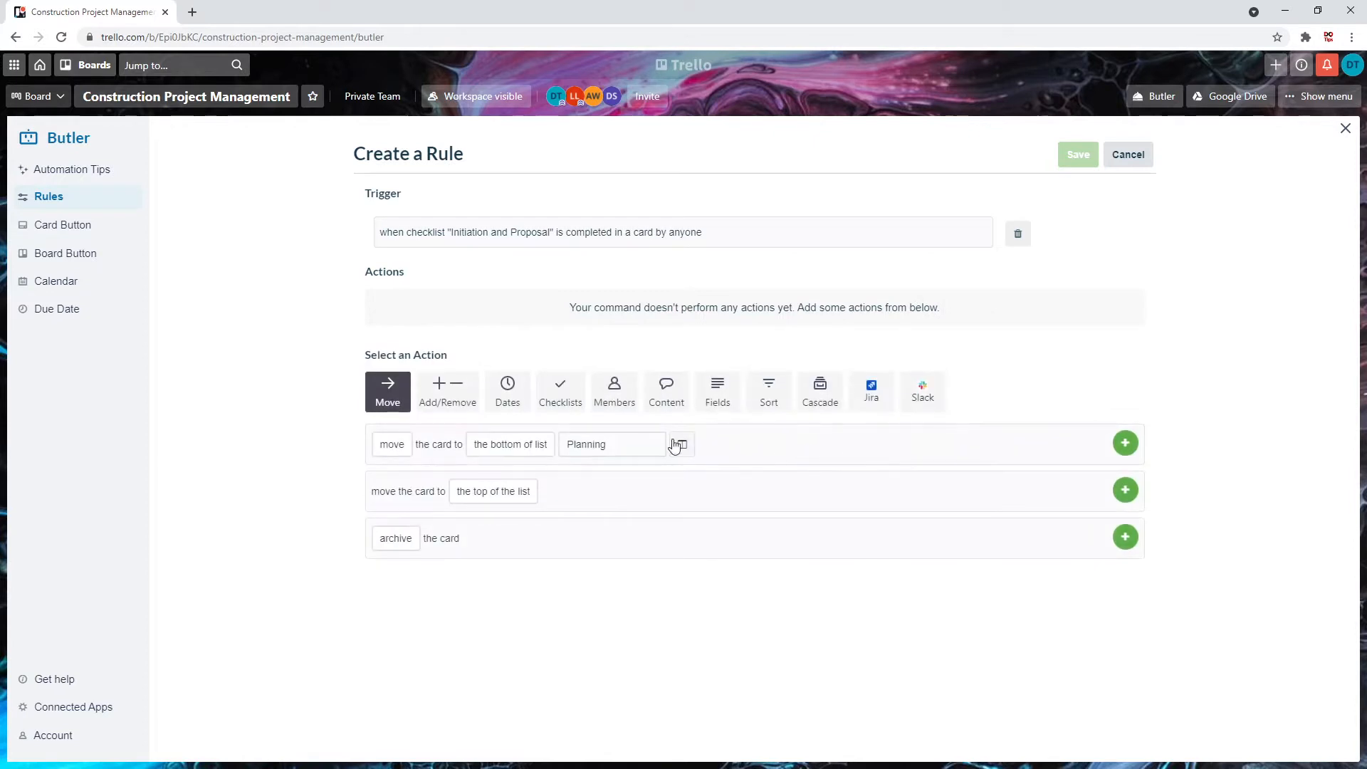
# Add an action that adds the "Cost Analysis" checklist to the card, save the rule and leave Butler.
pyautogui.click(559, 396)
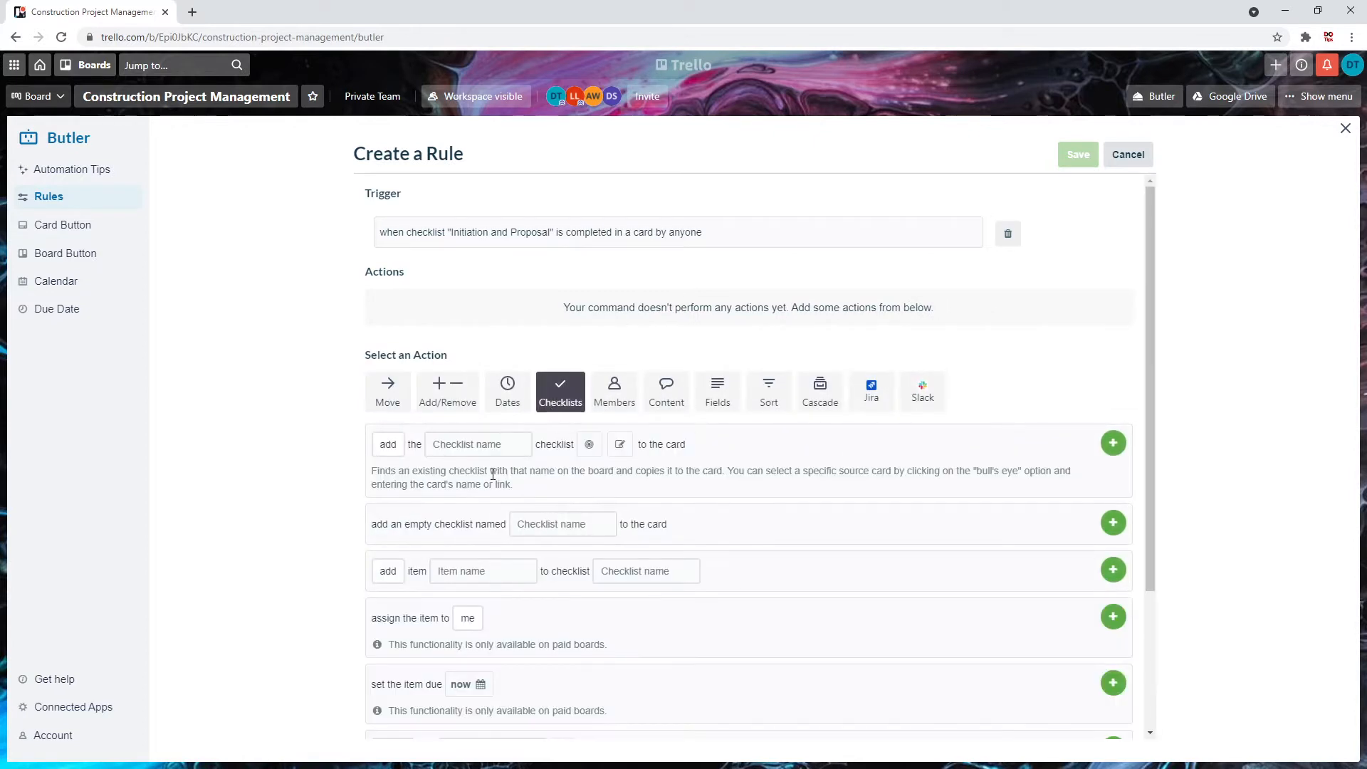
pyautogui.click(482, 441)
pyautogui.write('Cost Analysis')
pyautogui.click(1112, 443)
pyautogui.click(1078, 158)
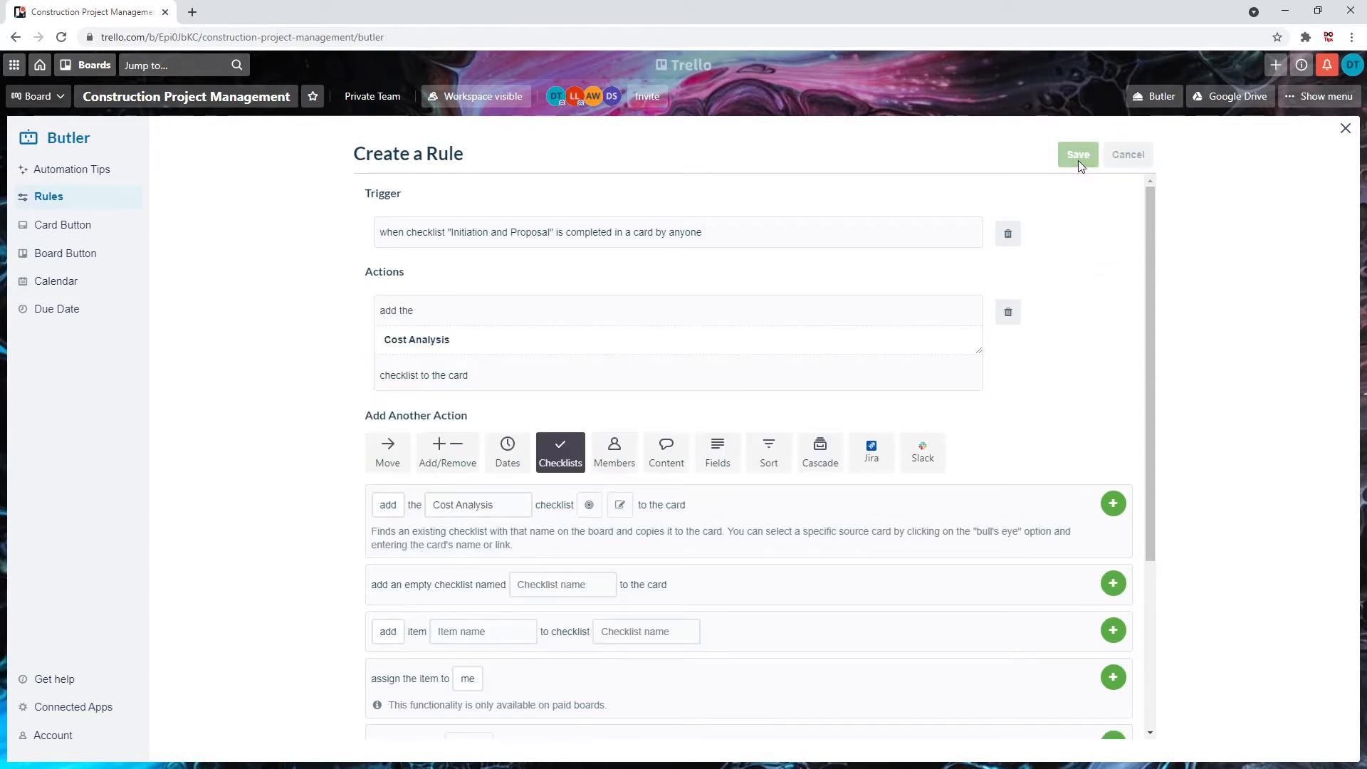
pyautogui.click(1344, 129)
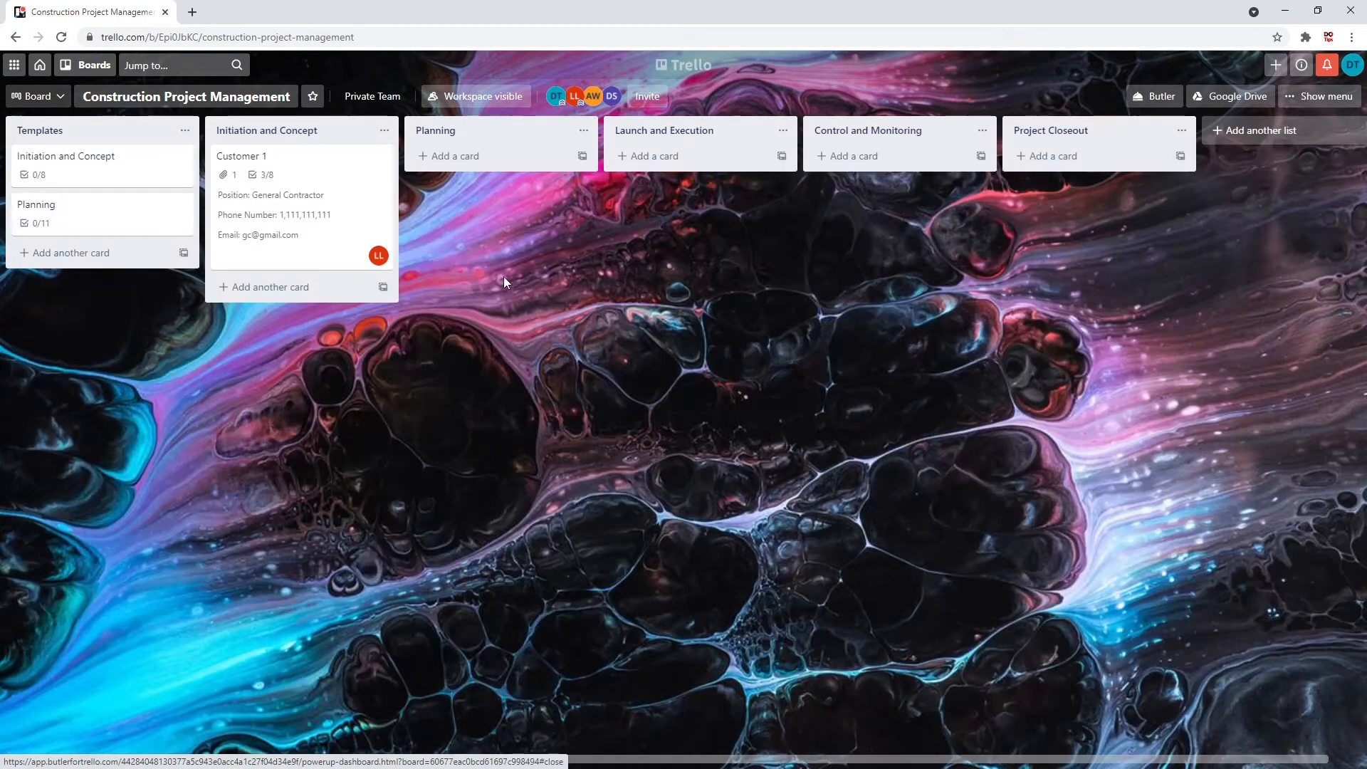
# Mark all Initiation and Proposal checklist items as complete on the Customer 1 card.
pyautogui.click(322, 182)
pyautogui.scroll(-3, 428, 525)
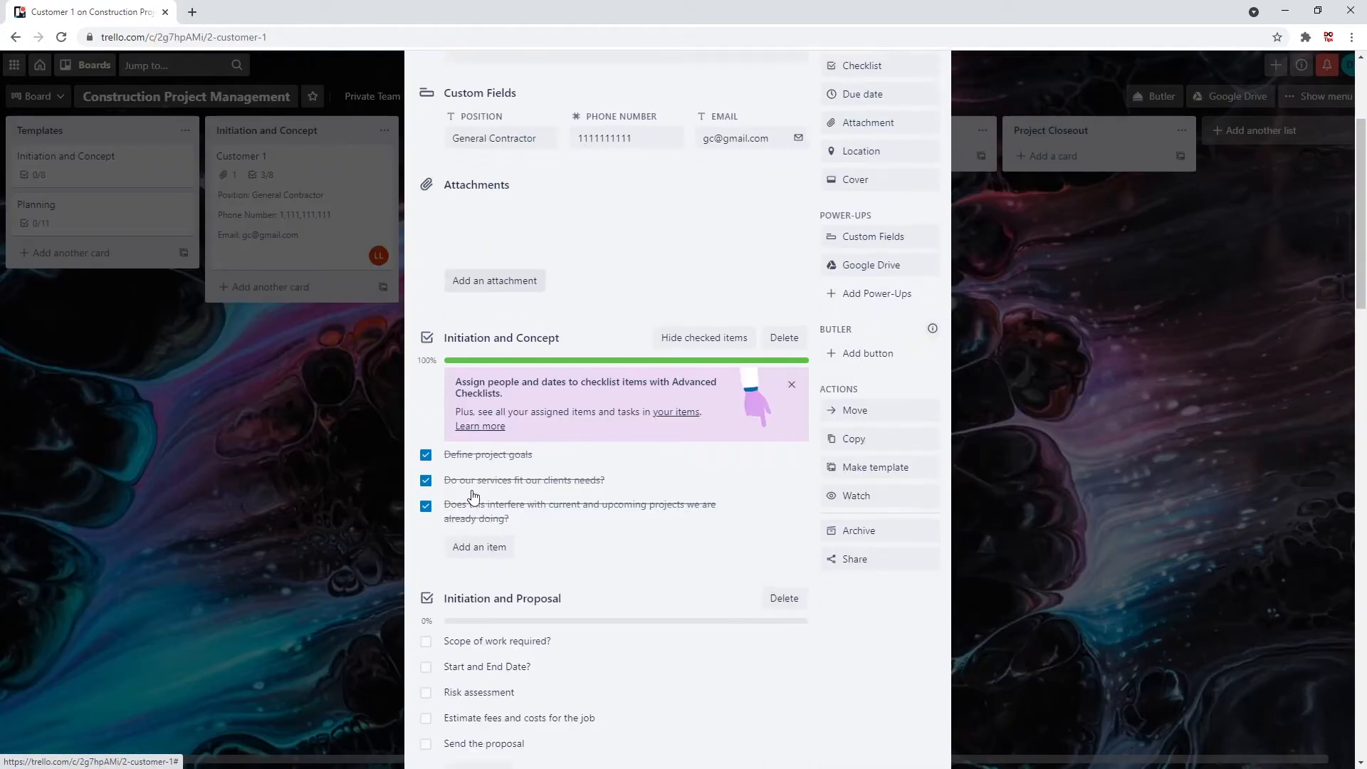
pyautogui.click(426, 519)
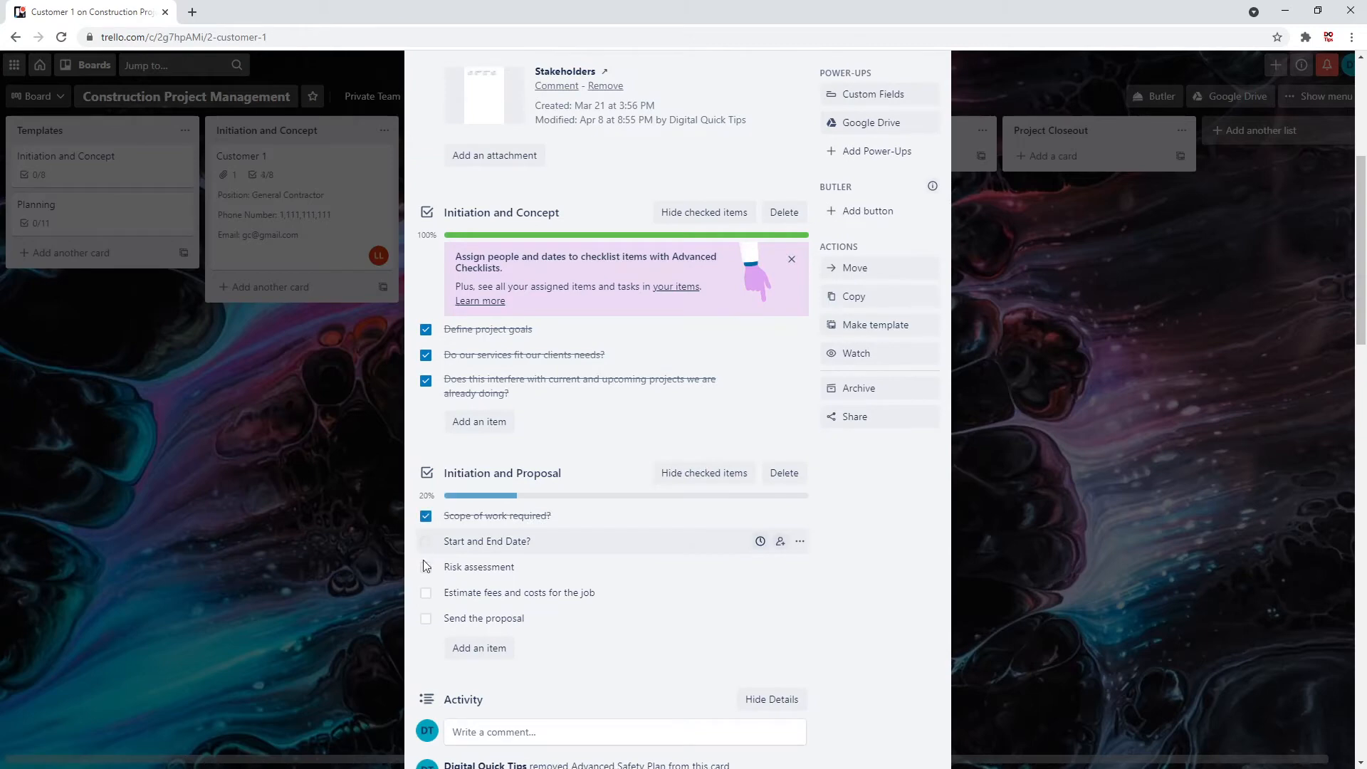
pyautogui.click(425, 542)
pyautogui.click(426, 593)
pyautogui.click(425, 618)
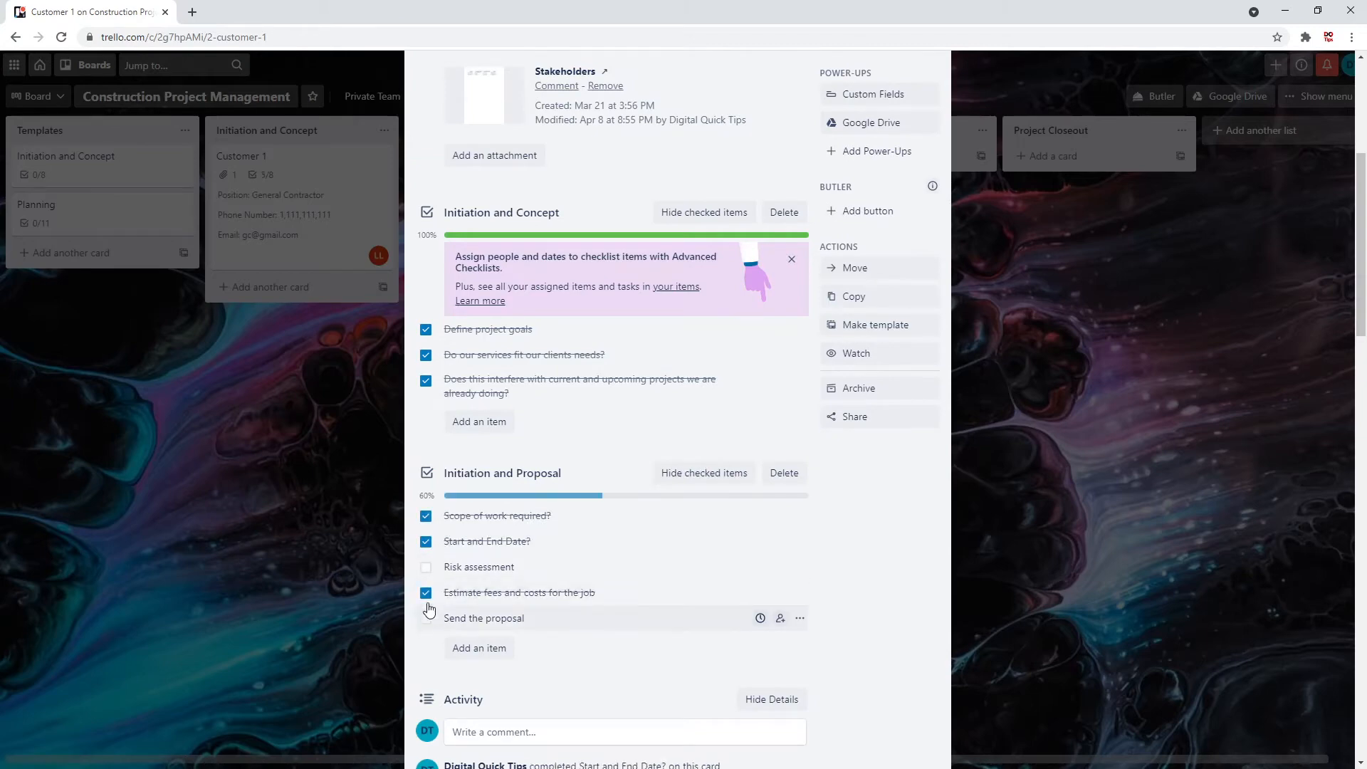
pyautogui.click(425, 566)
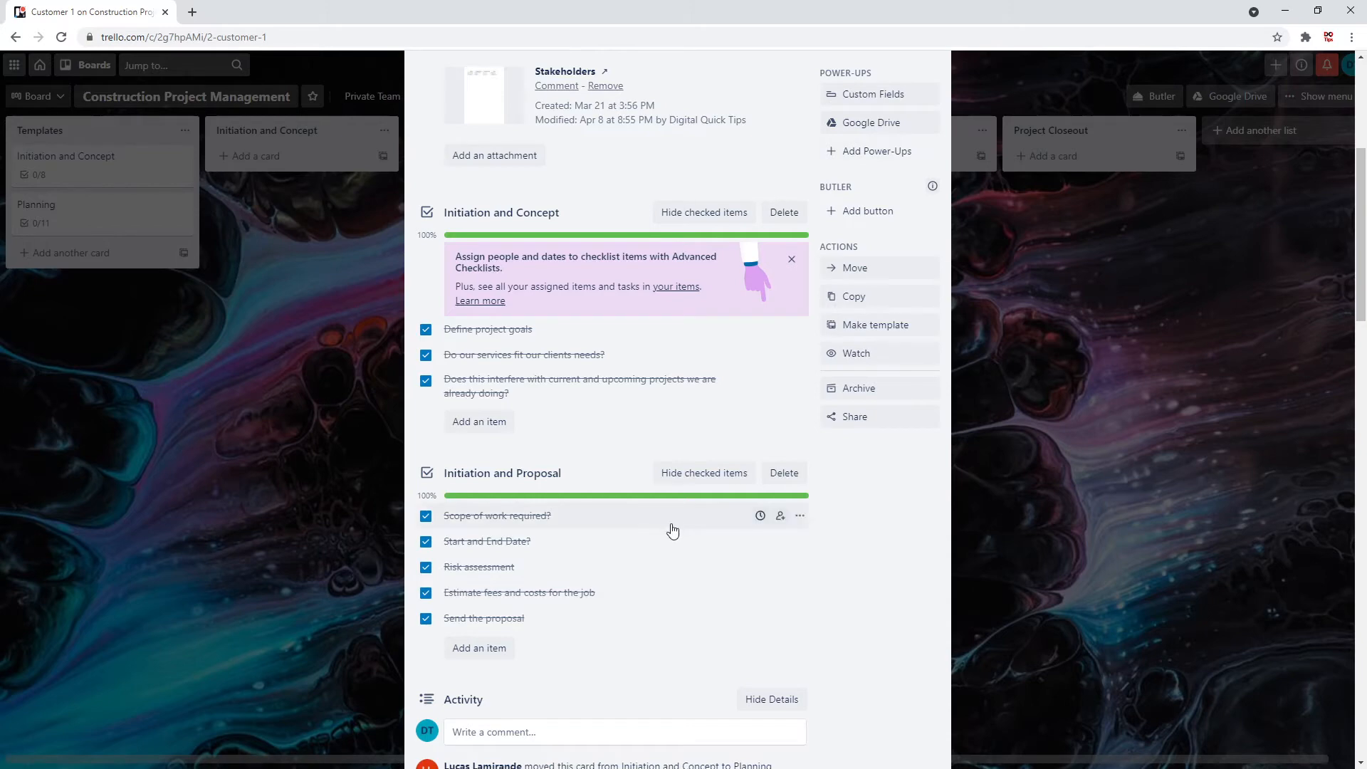
# Check the Customer 1 card's Cost Analysis checklist and current list, and close the card.
pyautogui.scroll(-5, 672, 531)
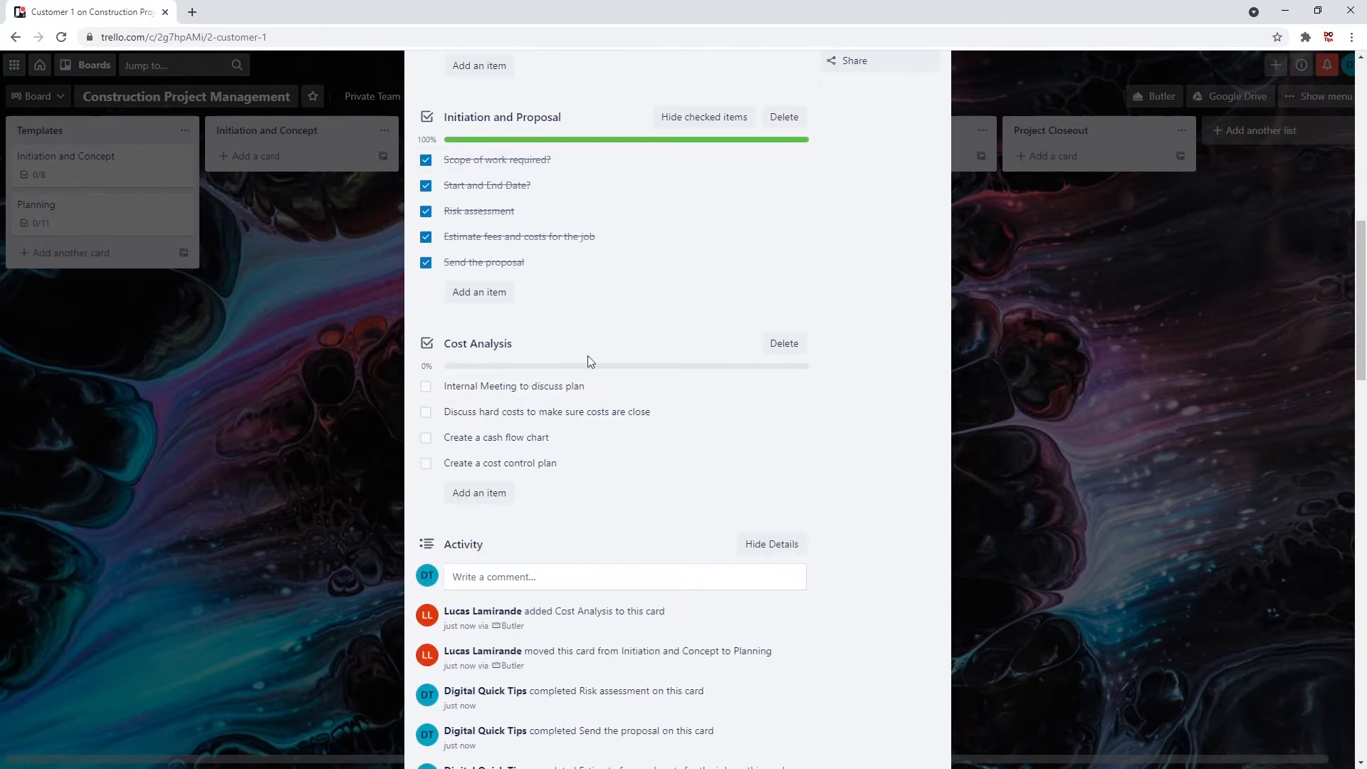
pyautogui.scroll(8, 838, 317)
pyautogui.scroll(1, 934, 110)
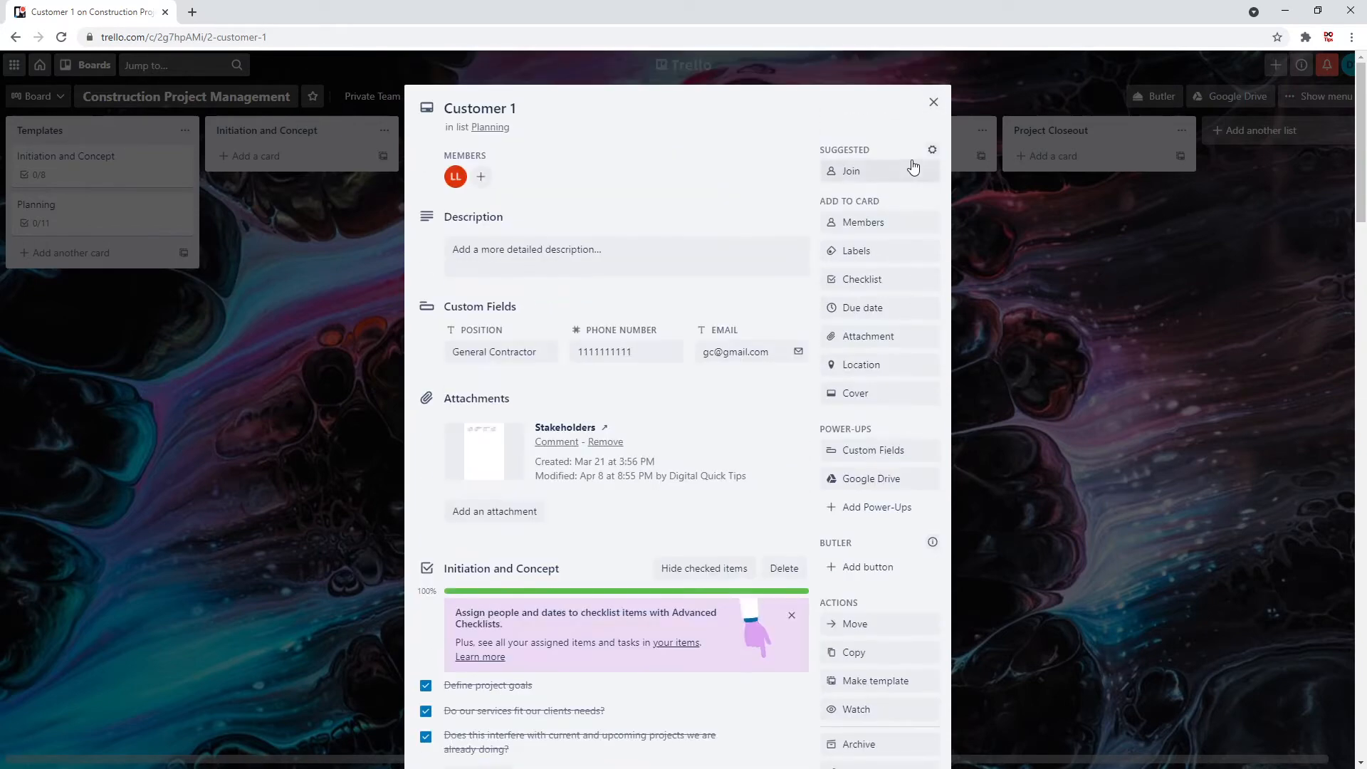
pyautogui.click(938, 105)
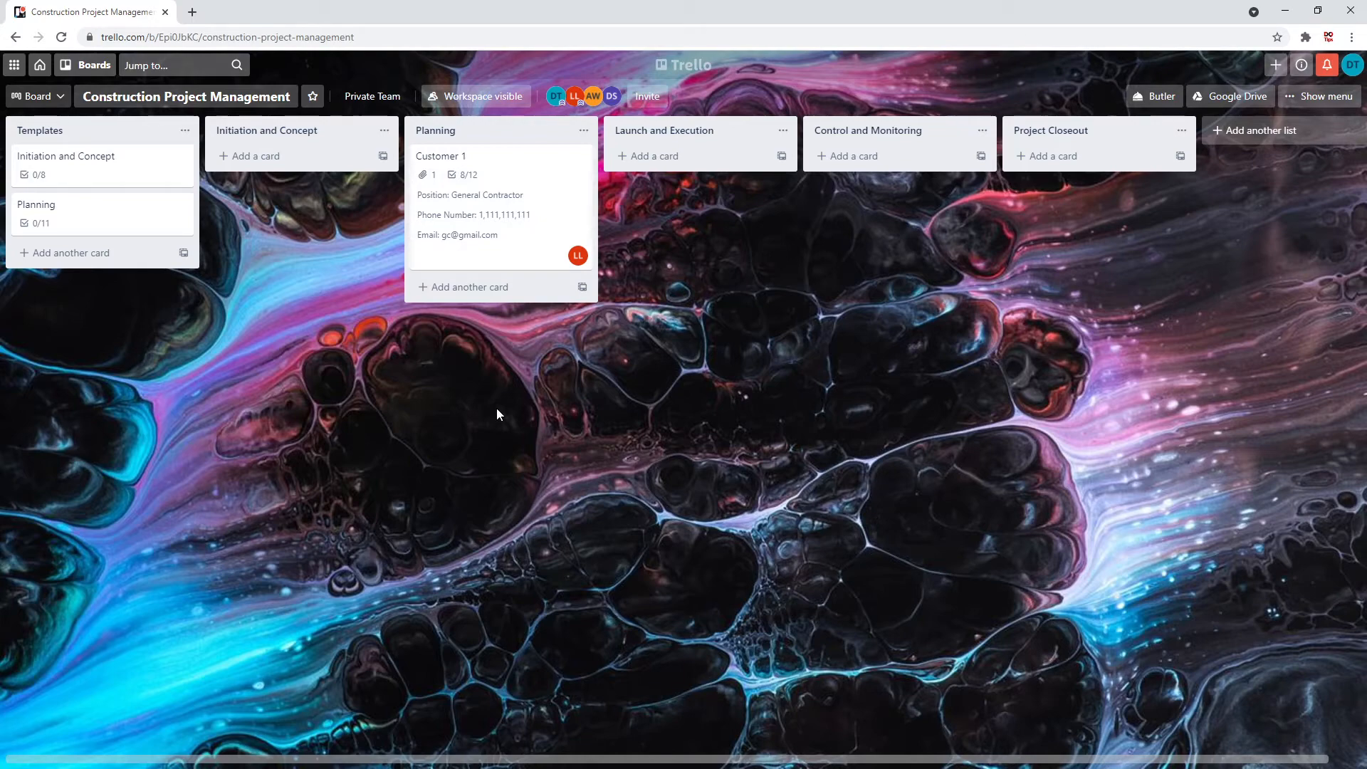
# Edit the Butler rule that moves cards to "Planning" to also add the "Cost Analysis" checklist, and save it.
pyautogui.click(1155, 96)
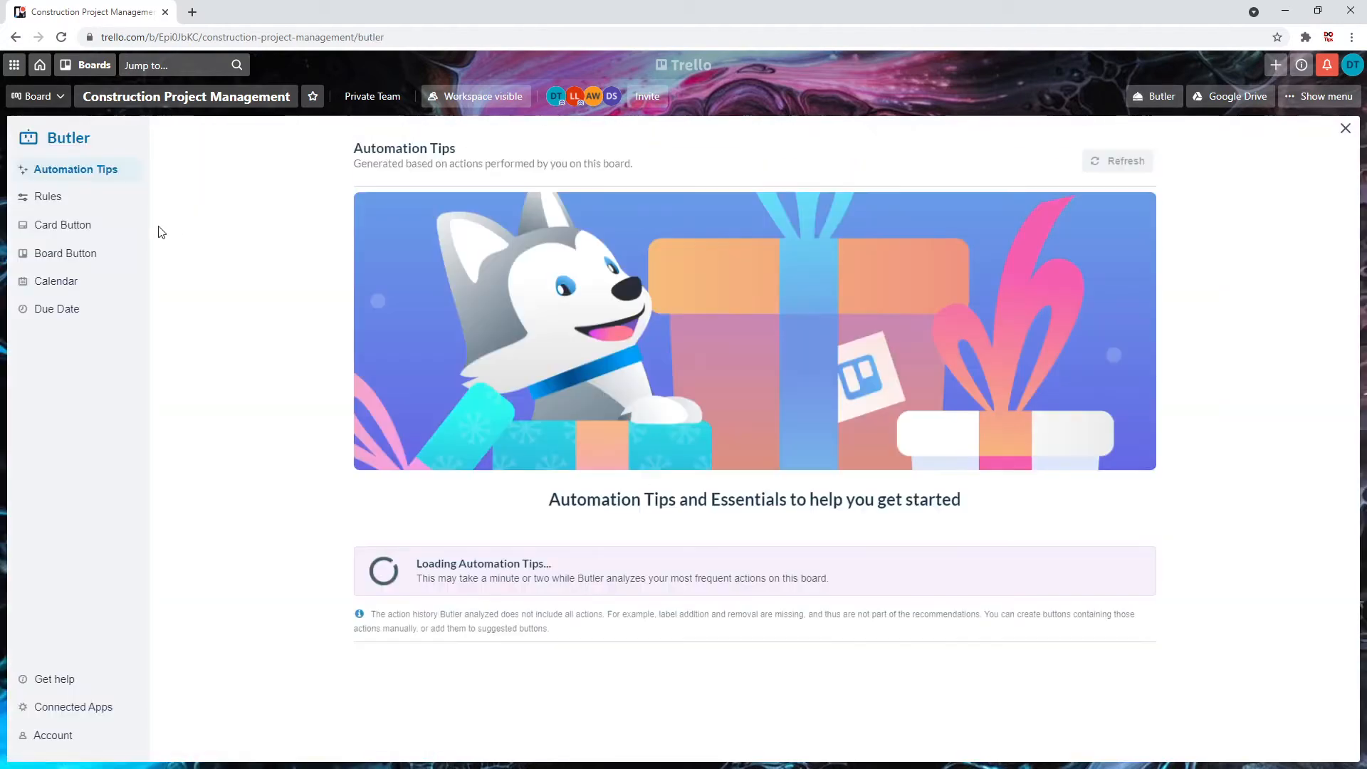
pyautogui.click(96, 199)
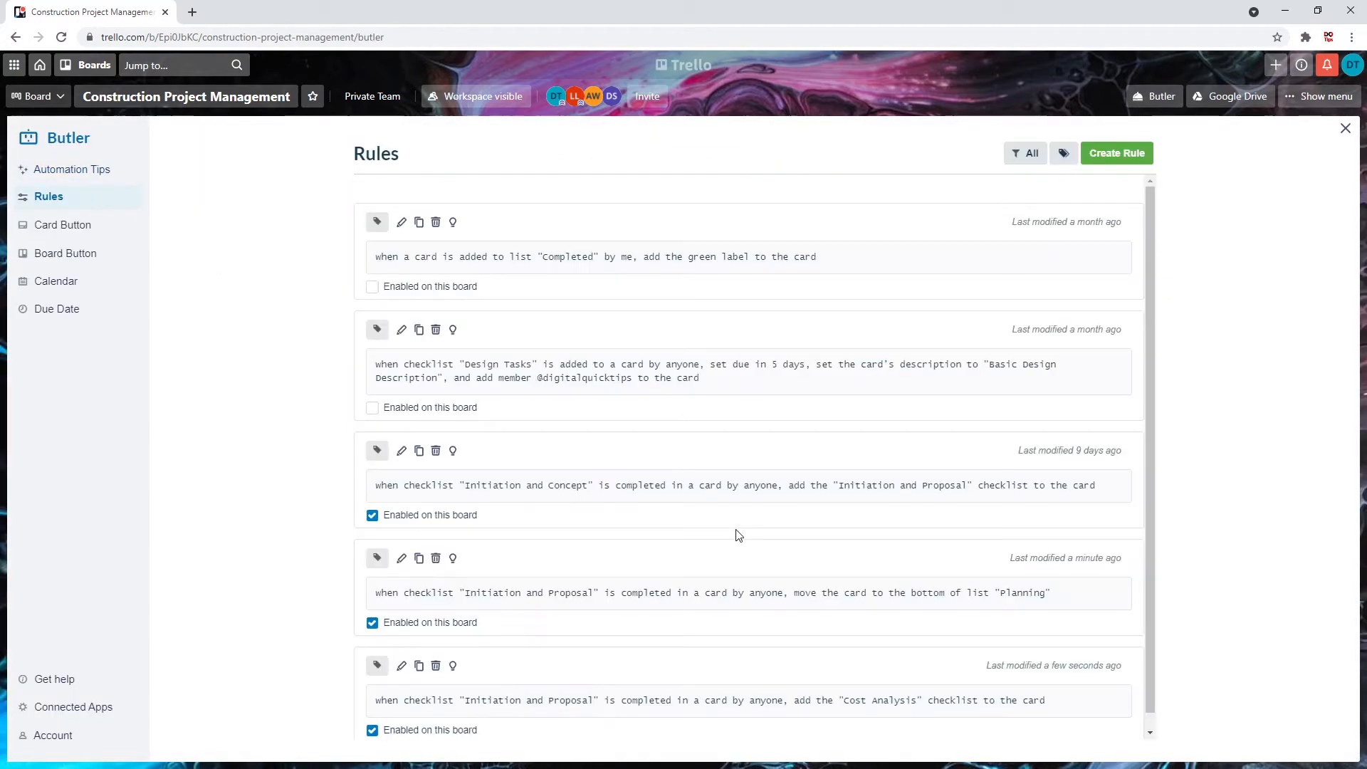
pyautogui.scroll(-1, 670, 580)
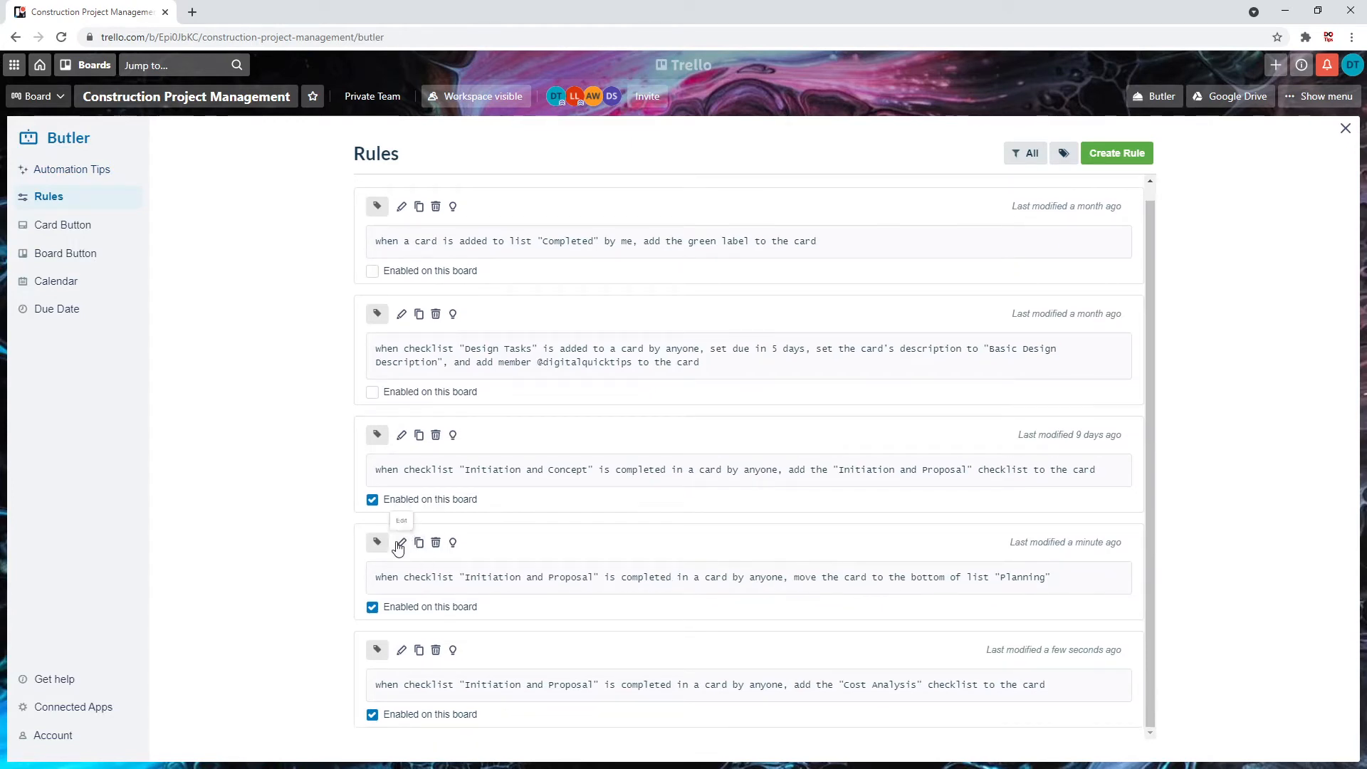
pyautogui.click(588, 582)
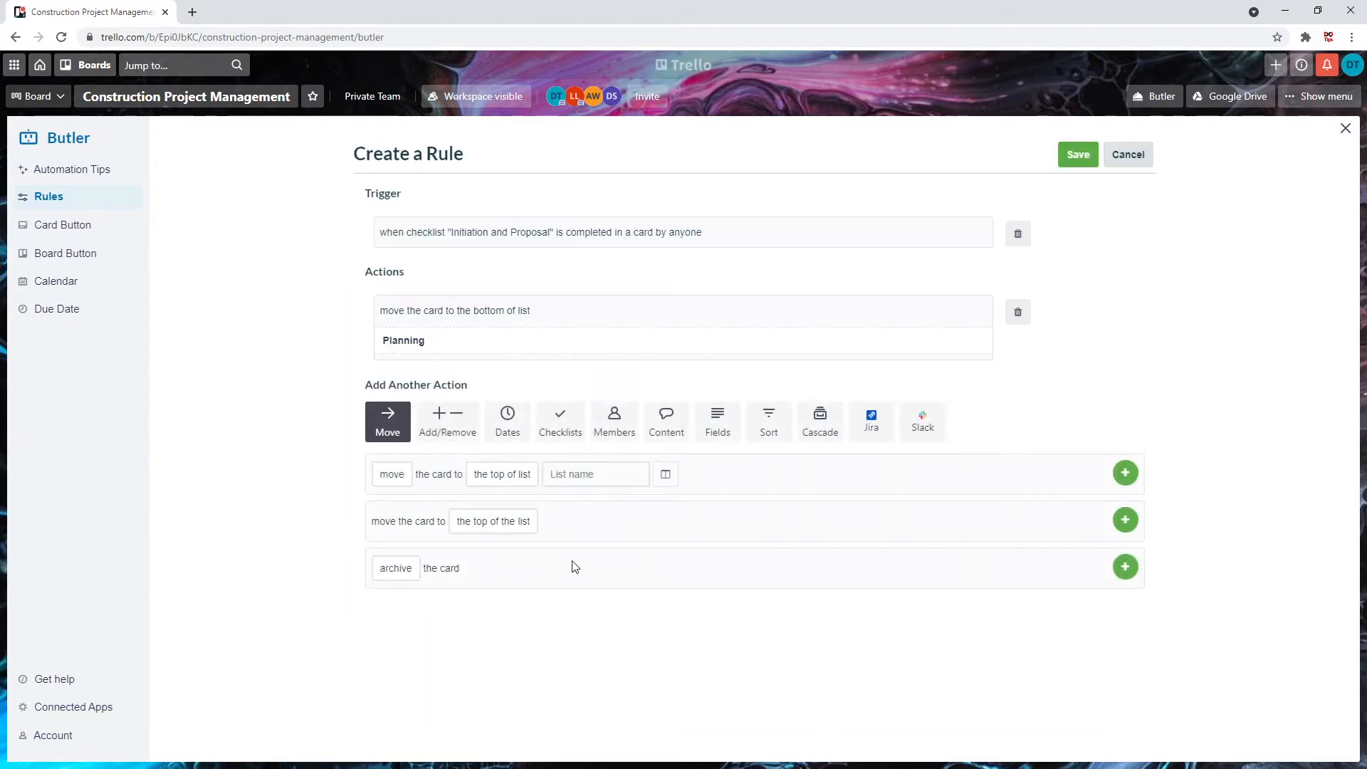
pyautogui.click(562, 429)
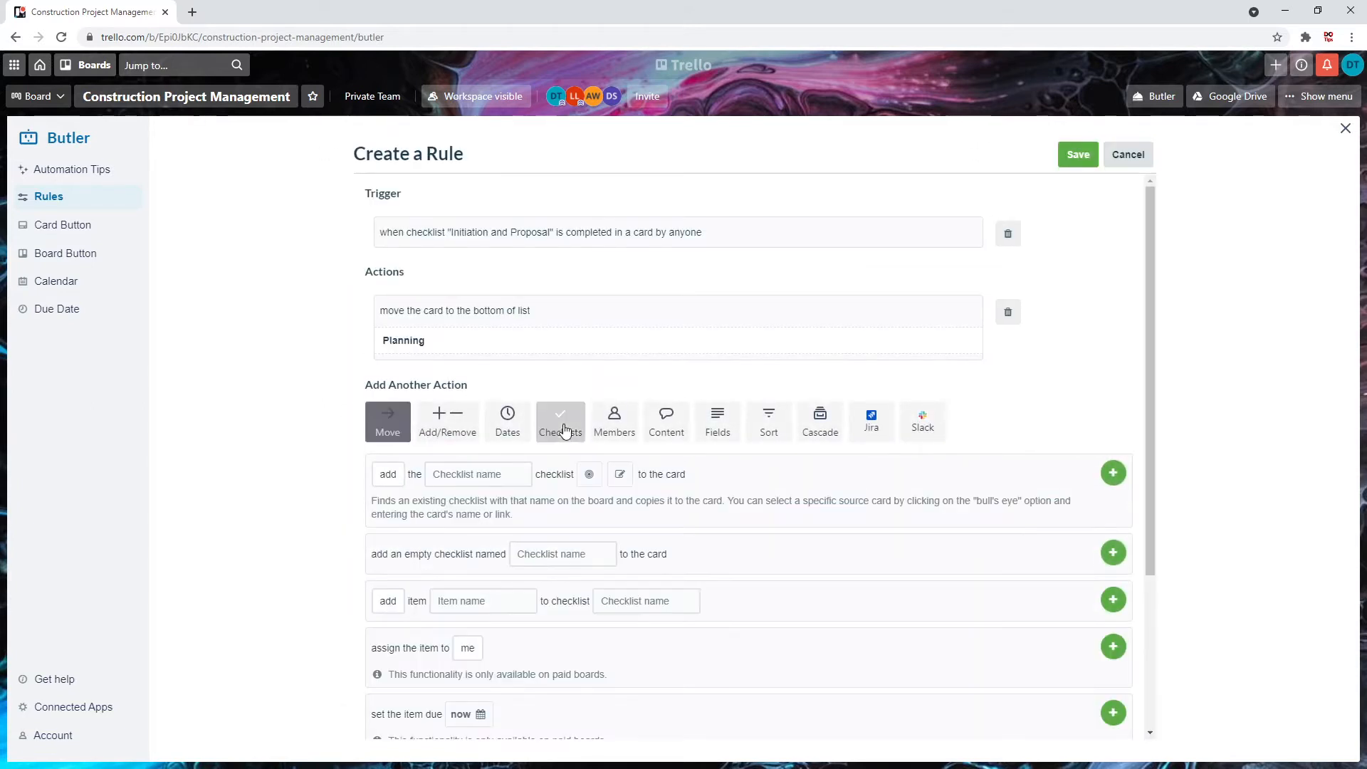
pyautogui.click(486, 474)
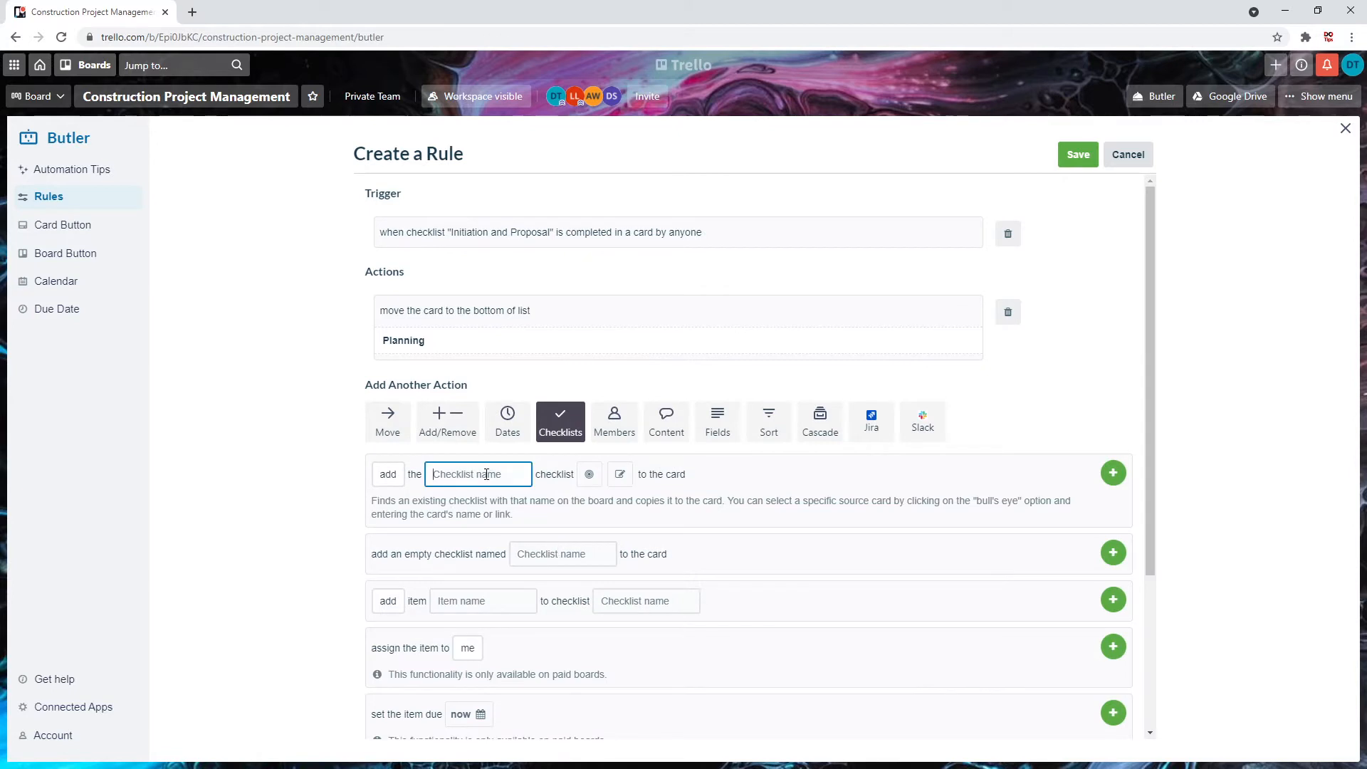
pyautogui.write('Cost Analysis')
pyautogui.click(1112, 473)
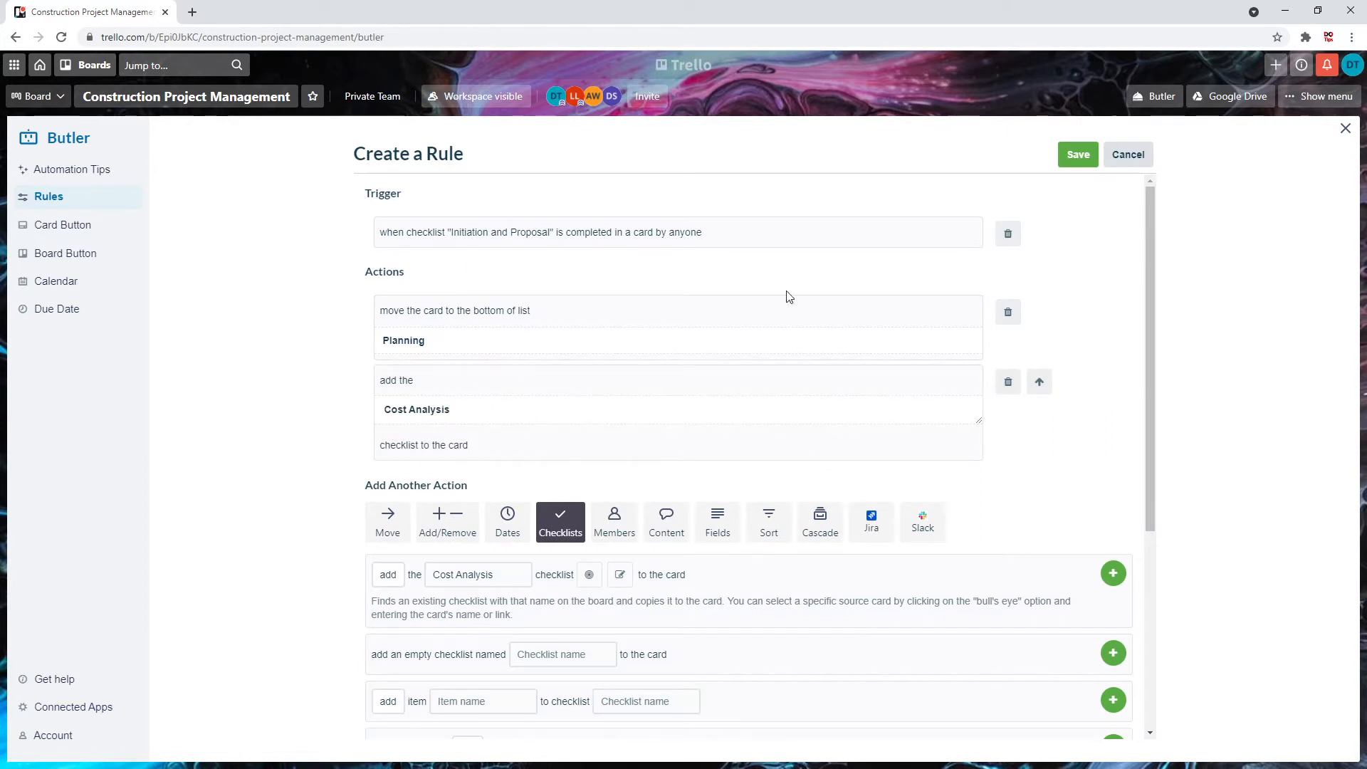
pyautogui.click(1070, 162)
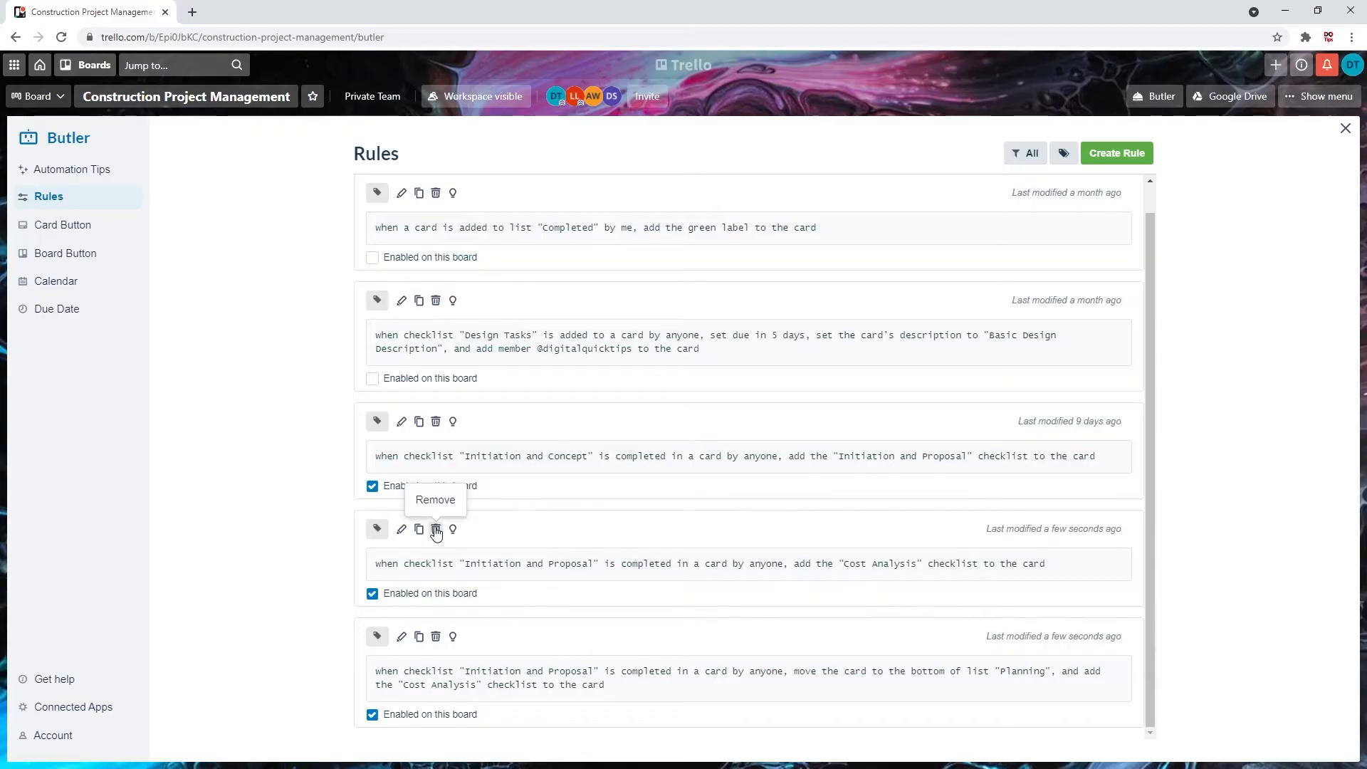
# Remove the redundant rule that only adds the "Cost Analysis" checklist, and leave Butler.
pyautogui.click(435, 528)
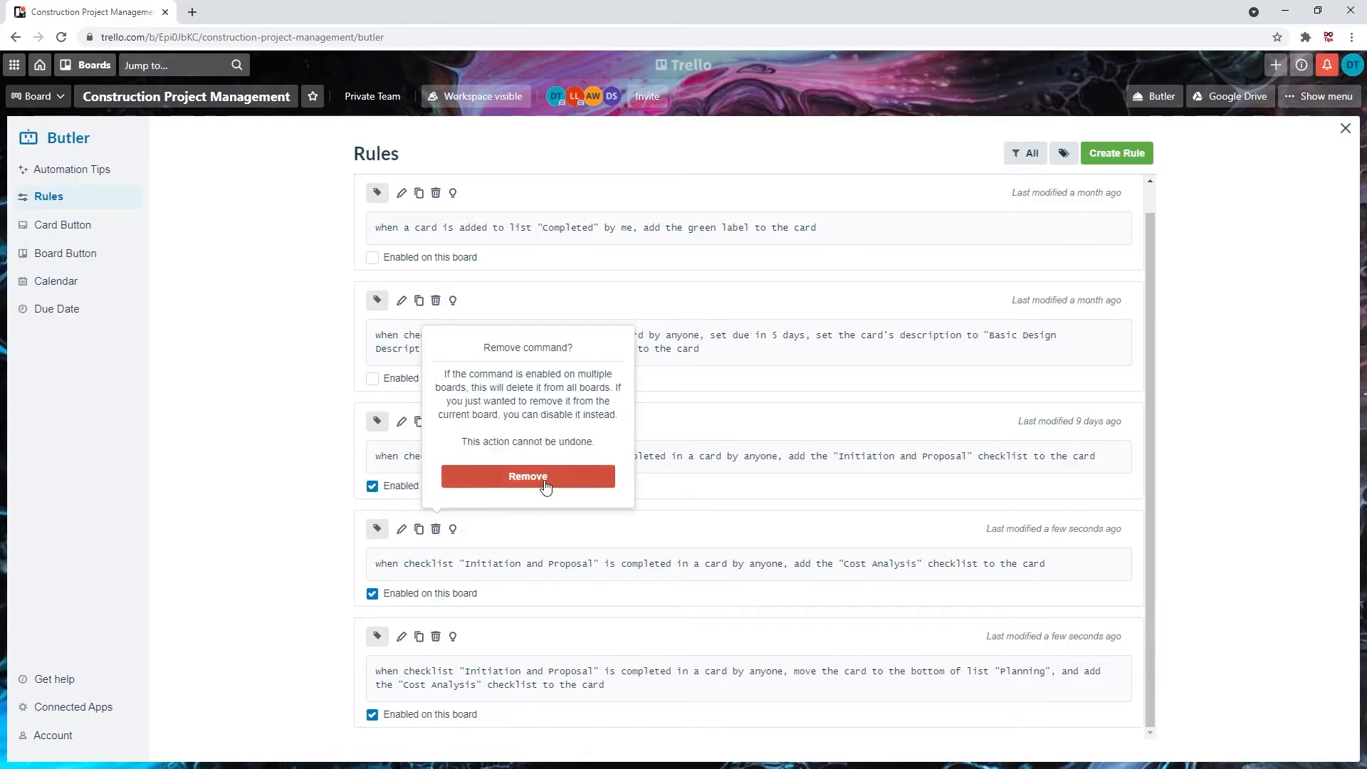
pyautogui.click(545, 477)
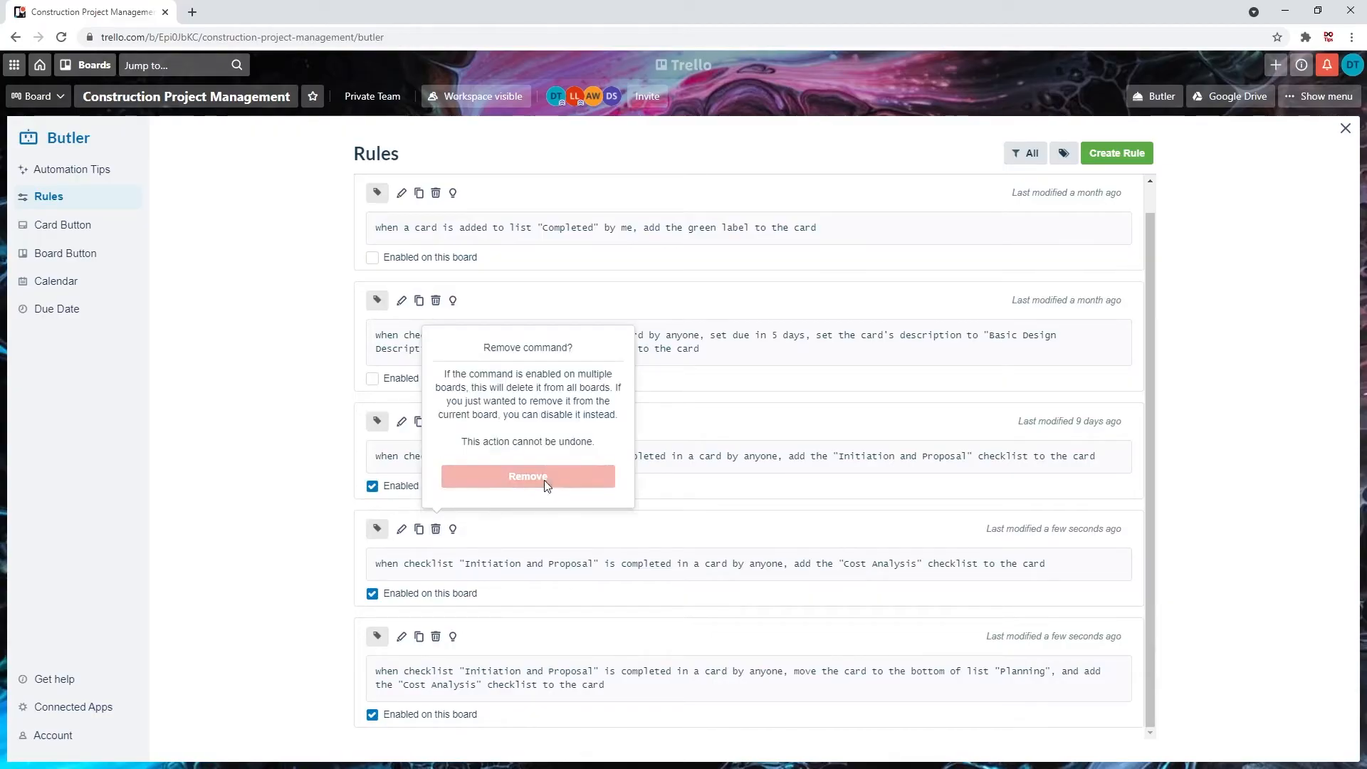
pyautogui.click(1347, 131)
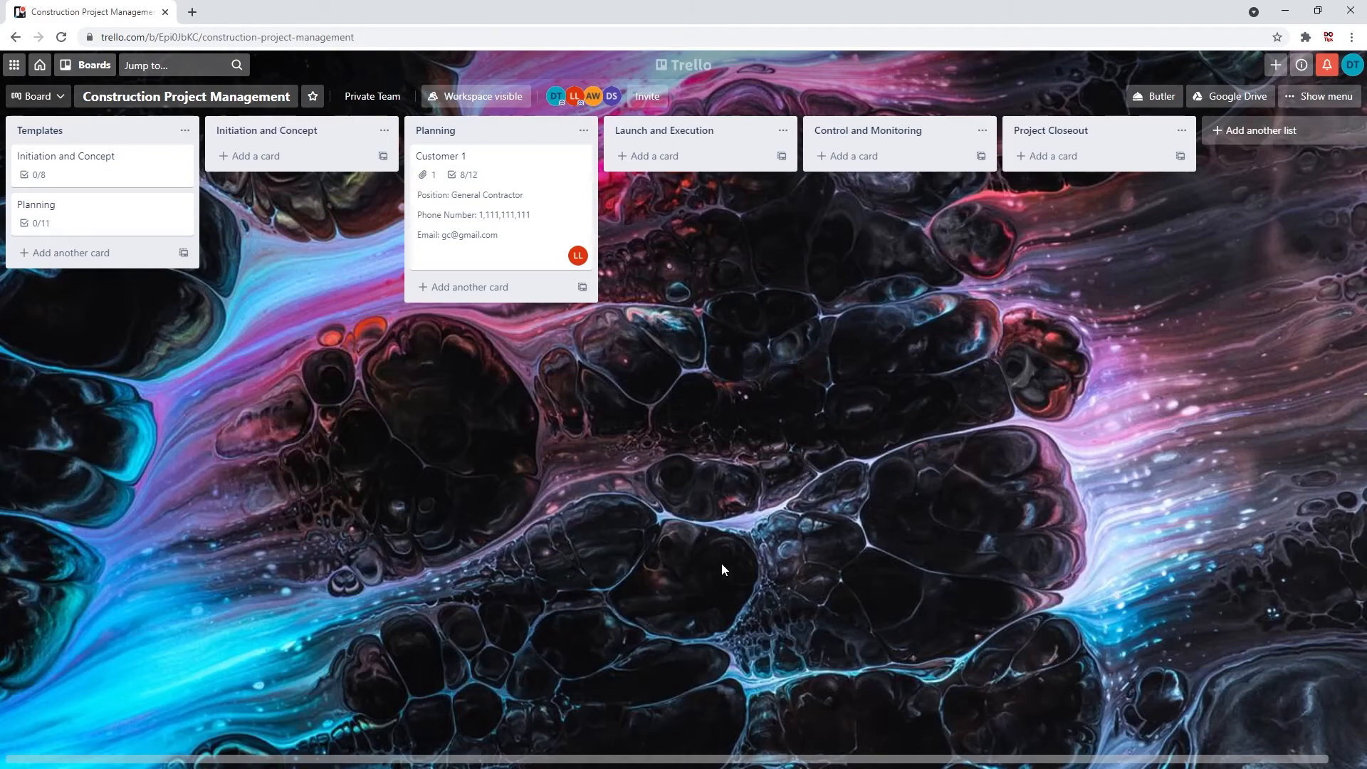
# Create a new Butler rule triggered when checklist "Cost Analysis" is completed in a card by anyone.
pyautogui.click(1154, 96)
pyautogui.click(130, 205)
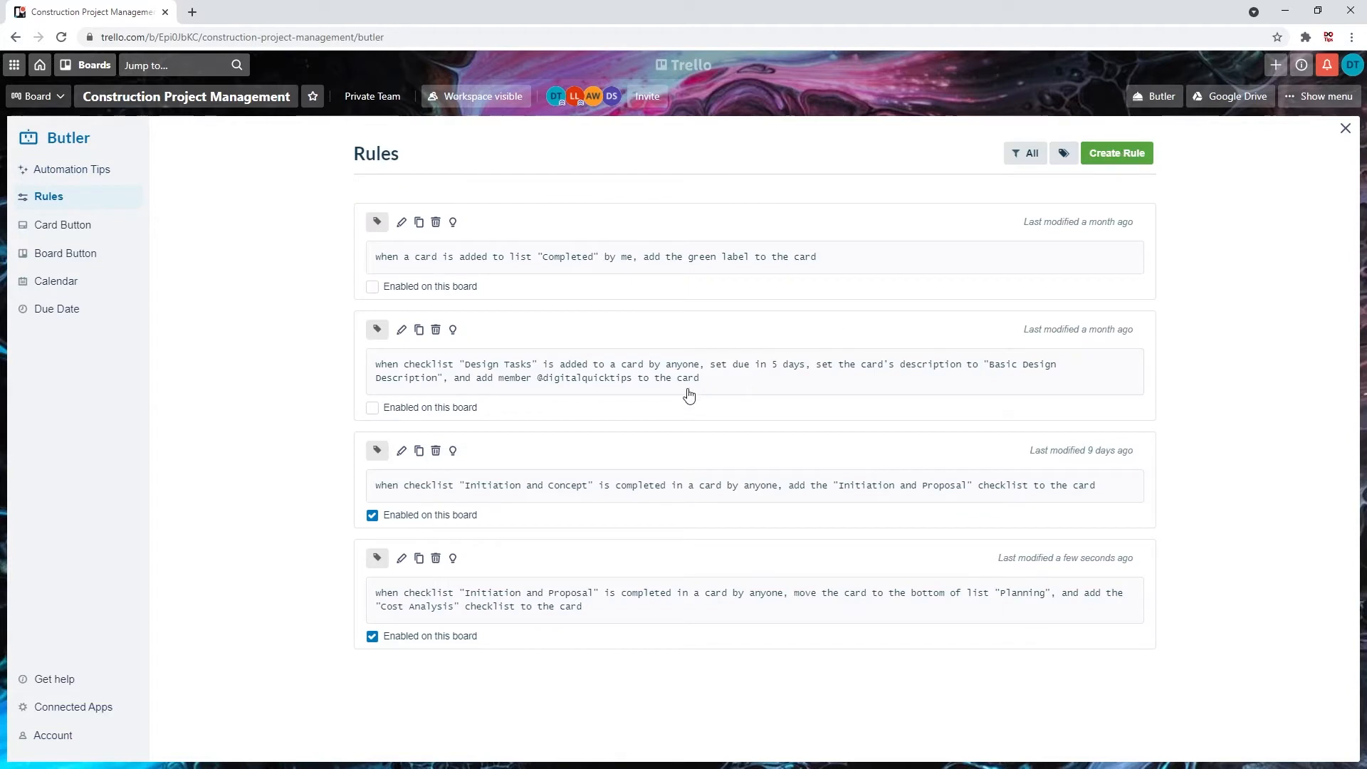
pyautogui.click(1122, 156)
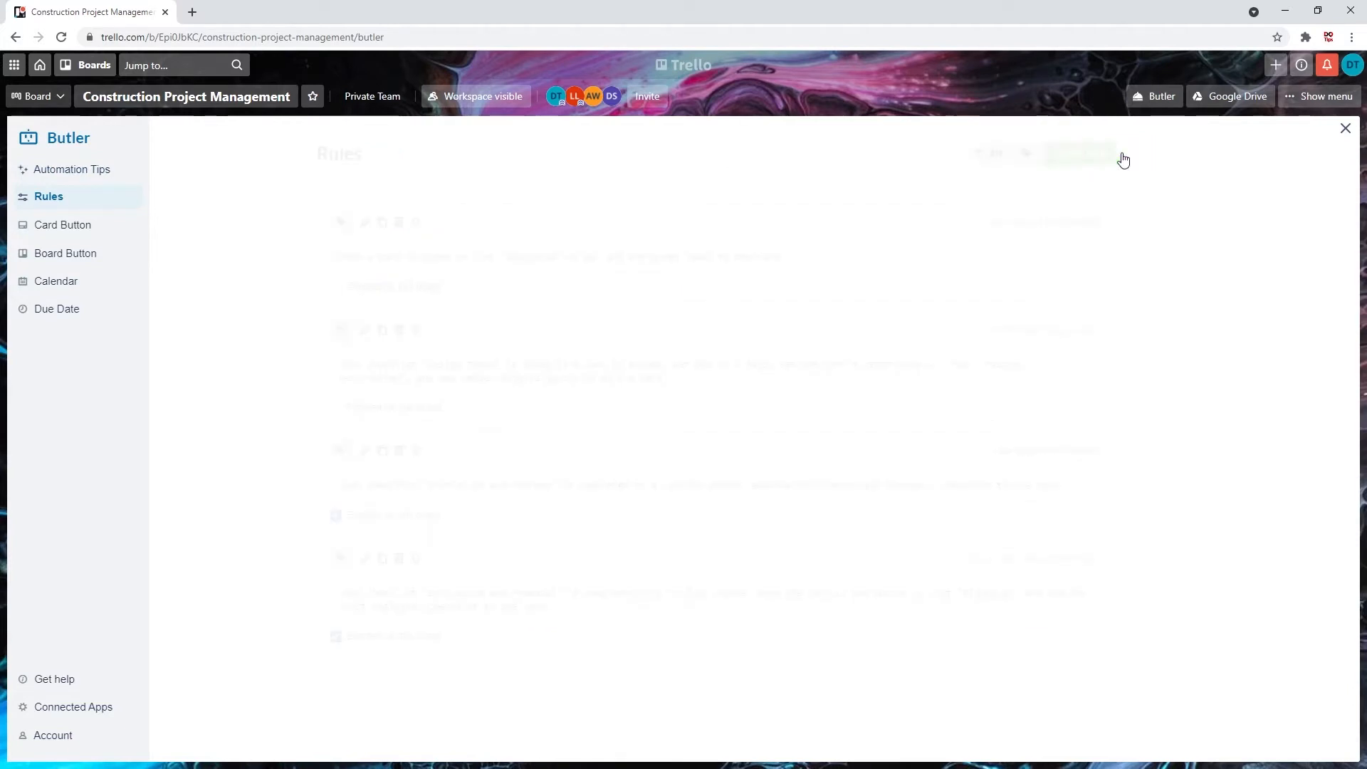
pyautogui.click(571, 335)
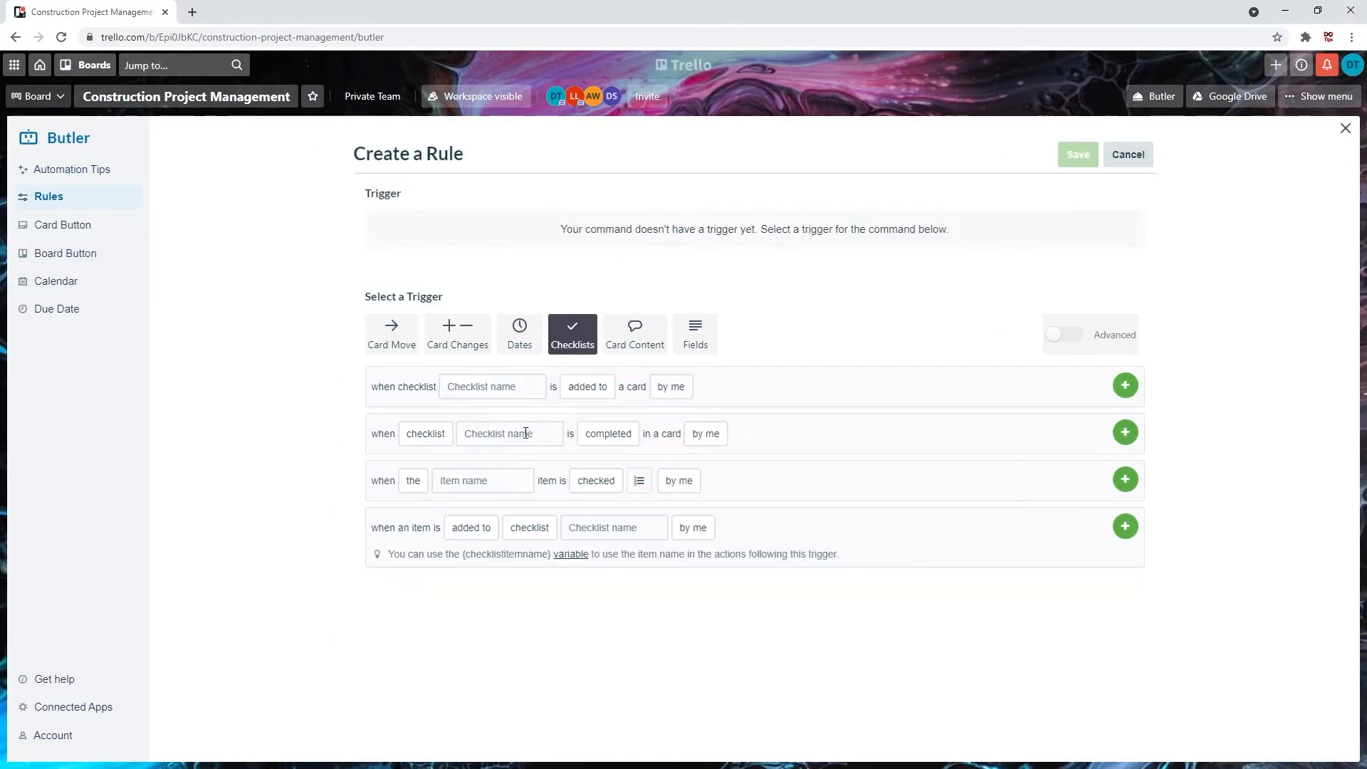
pyautogui.click(516, 433)
pyautogui.write('Cost Analysis')
pyautogui.click(706, 433)
pyautogui.click(706, 490)
pyautogui.click(1124, 434)
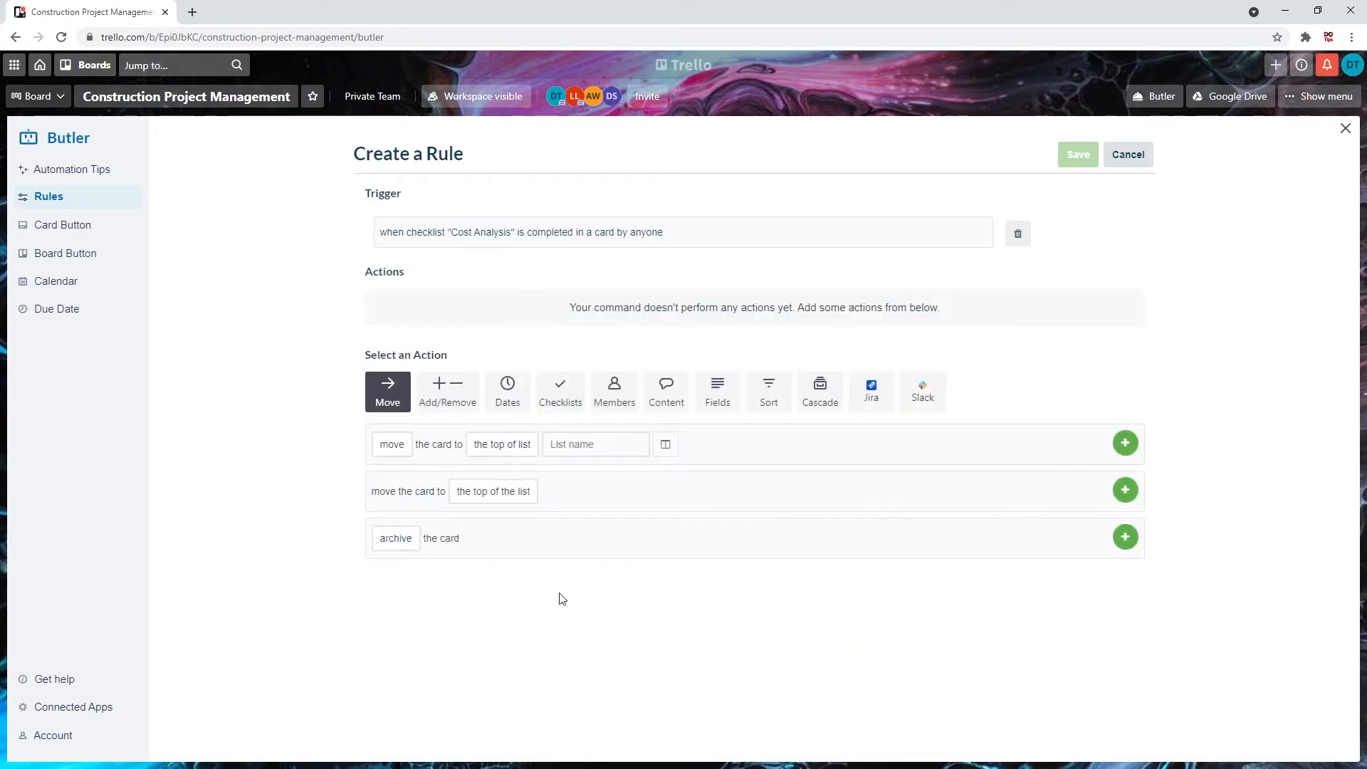
# Add an action that adds the "Communication Plan" checklist to the card, and save the rule.
pyautogui.click(545, 405)
pyautogui.click(494, 444)
pyautogui.write('Co')
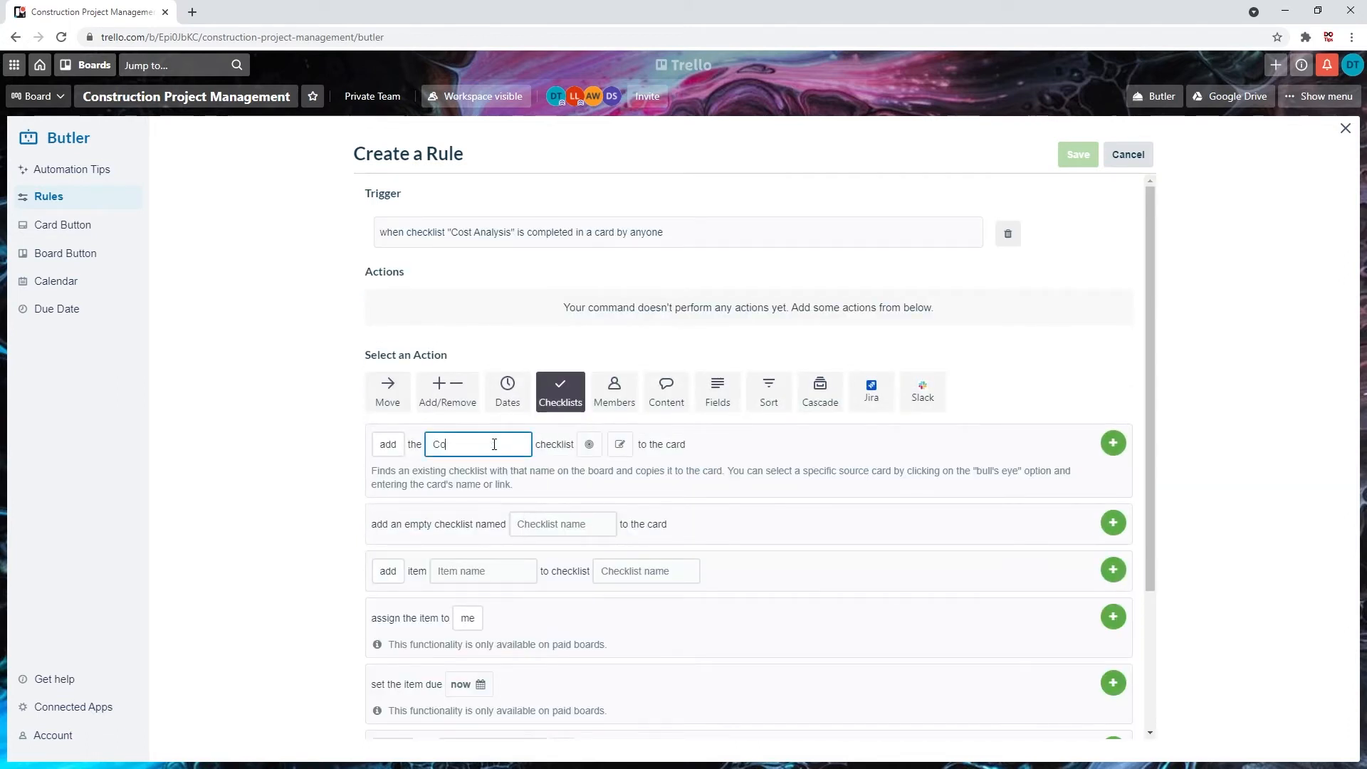
pyautogui.write('mmunication Plan')
pyautogui.click(1120, 447)
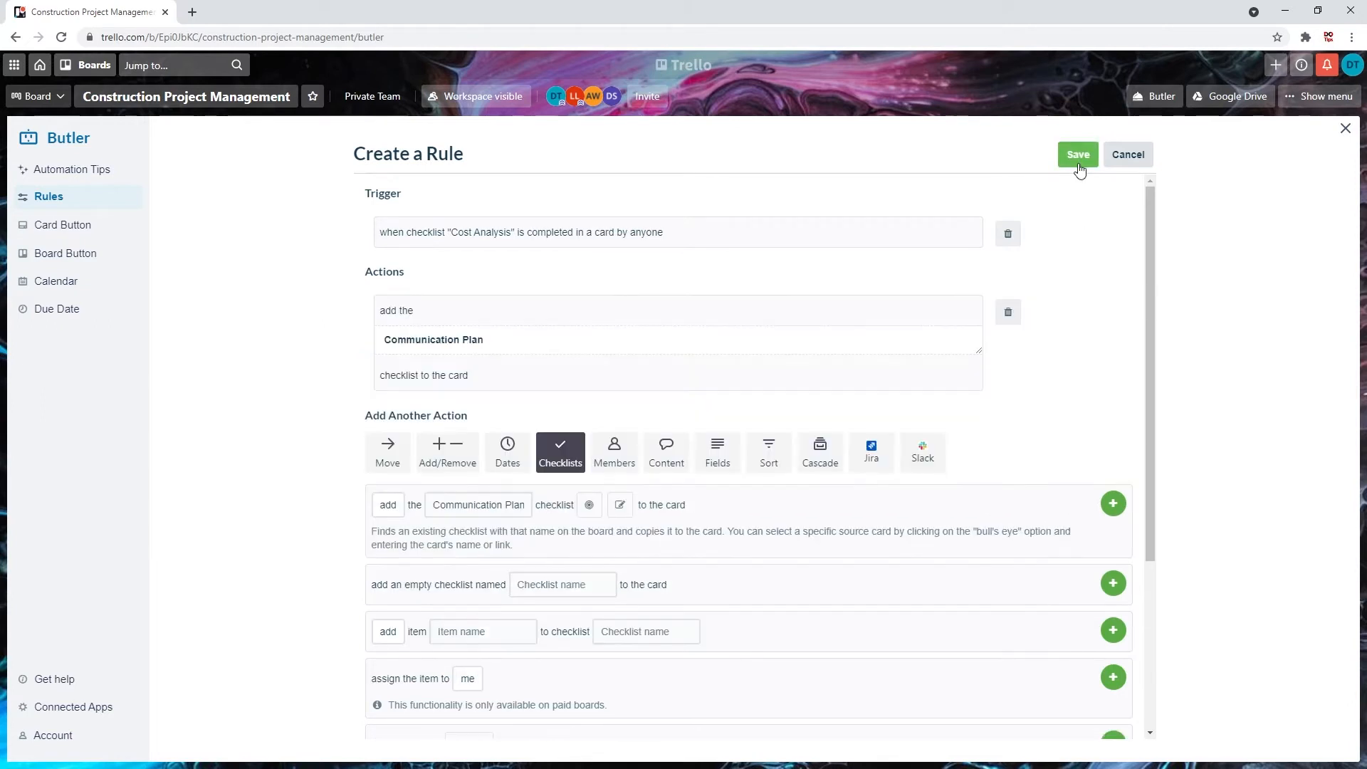
pyautogui.click(1077, 155)
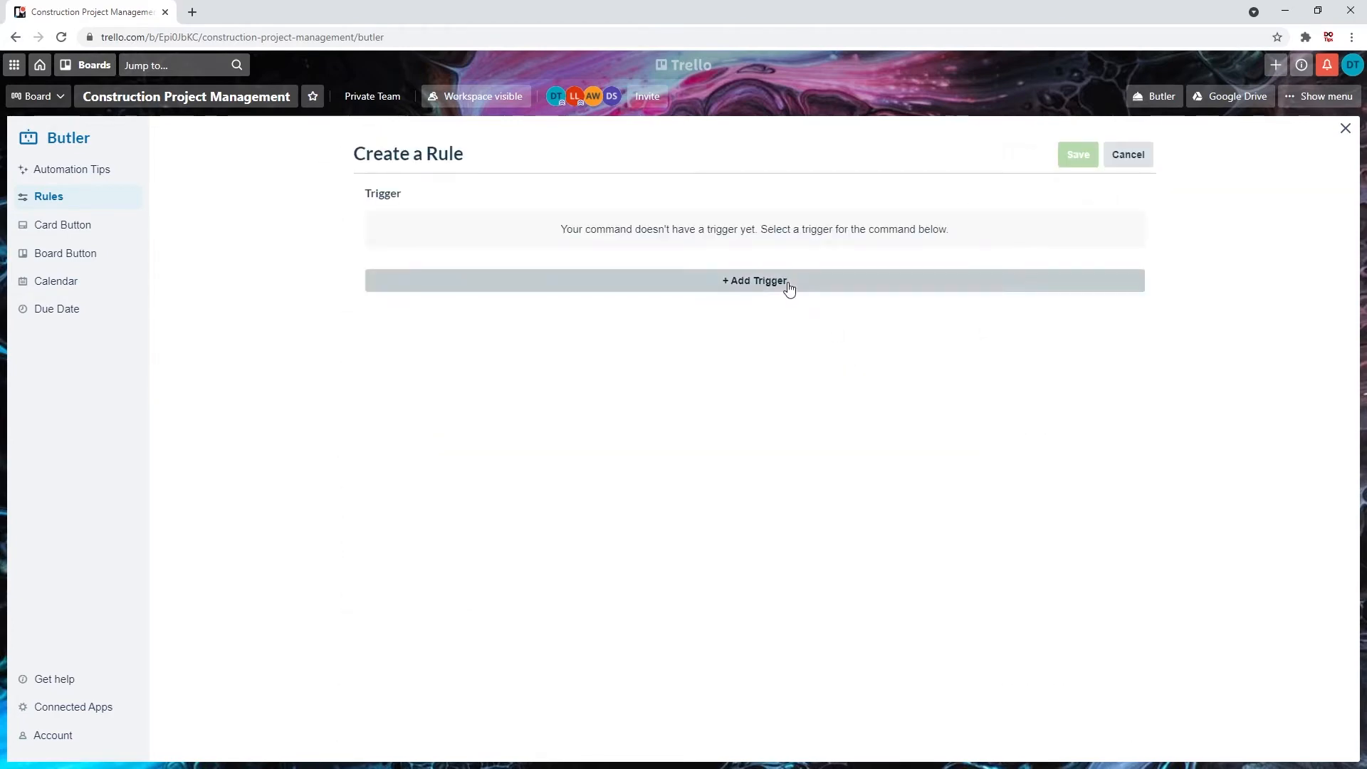
# Set another new rule's trigger to checklist "Communication Plan" being completed in a card by anyone.
pyautogui.click(787, 285)
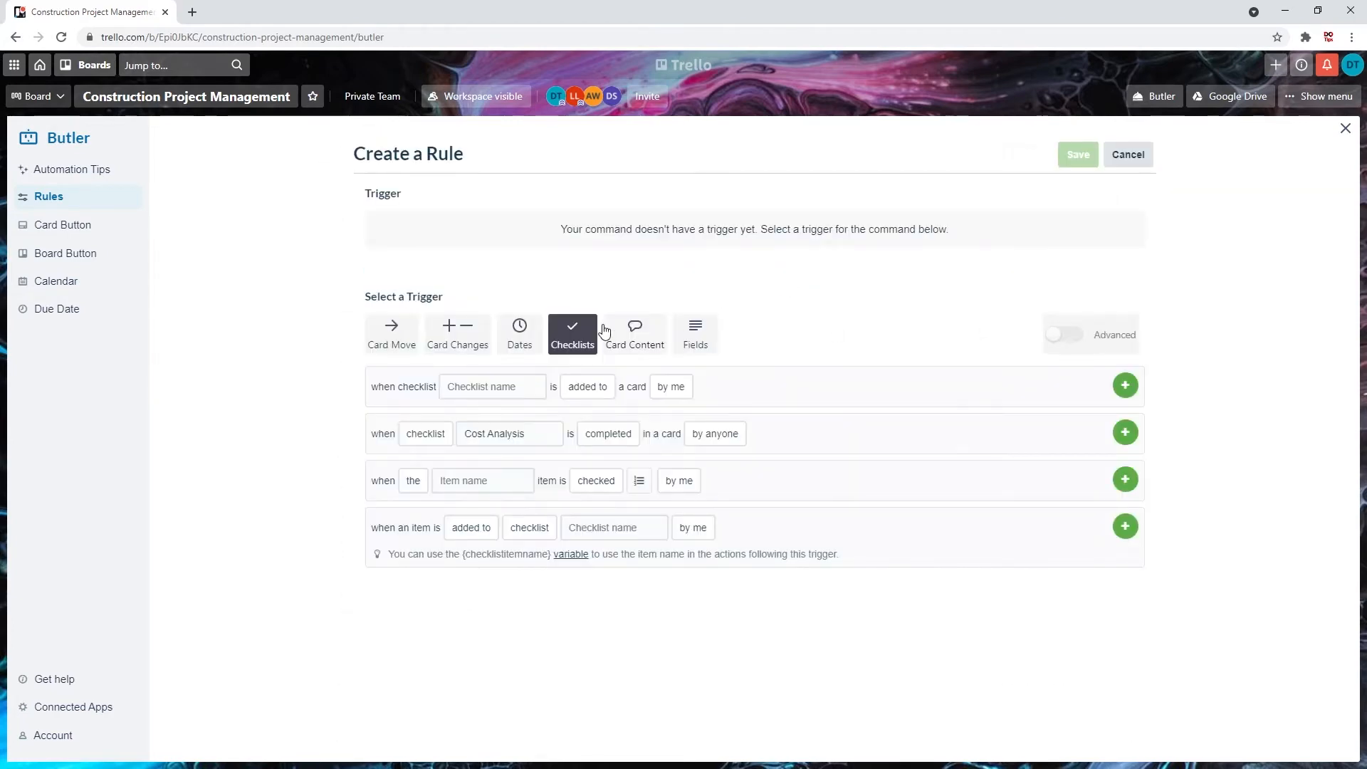
pyautogui.tripleClick(472, 432)
pyautogui.write('Communication Plan')
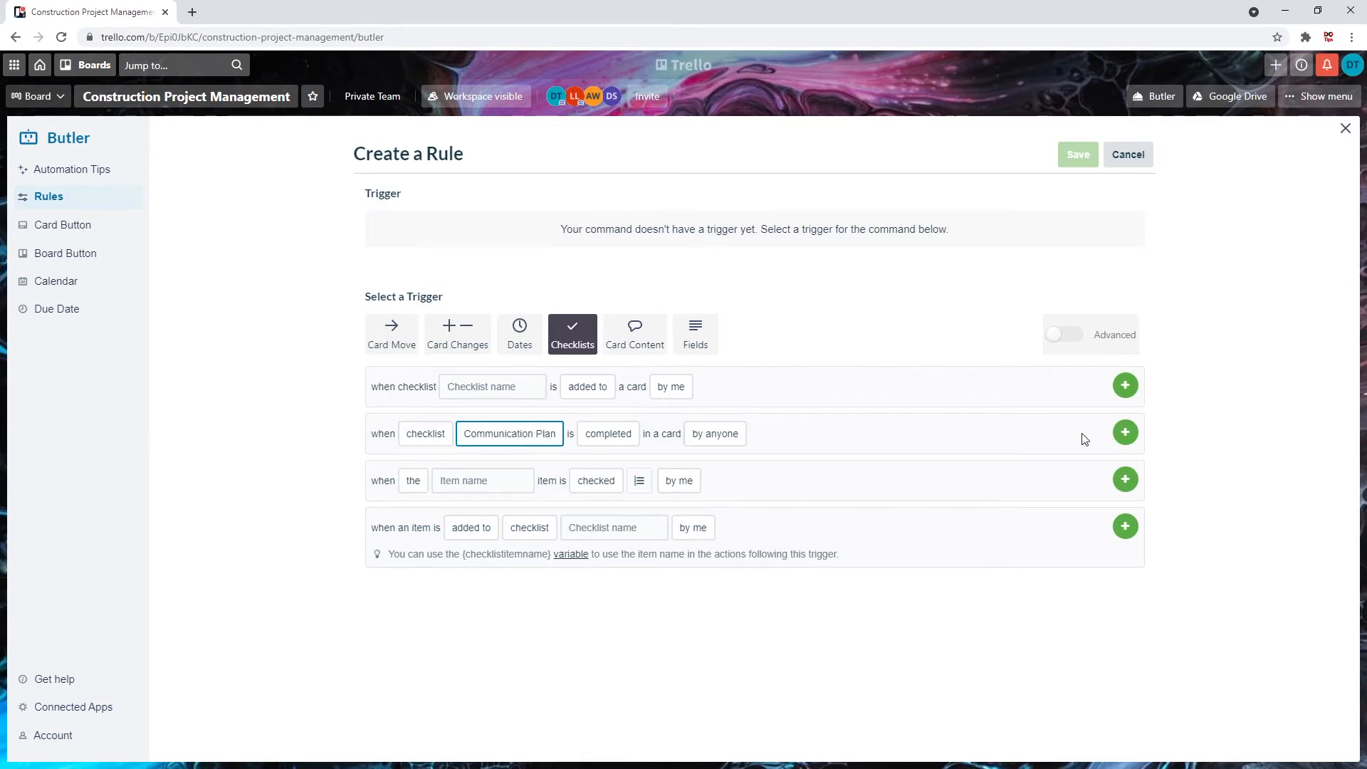
pyautogui.click(1125, 434)
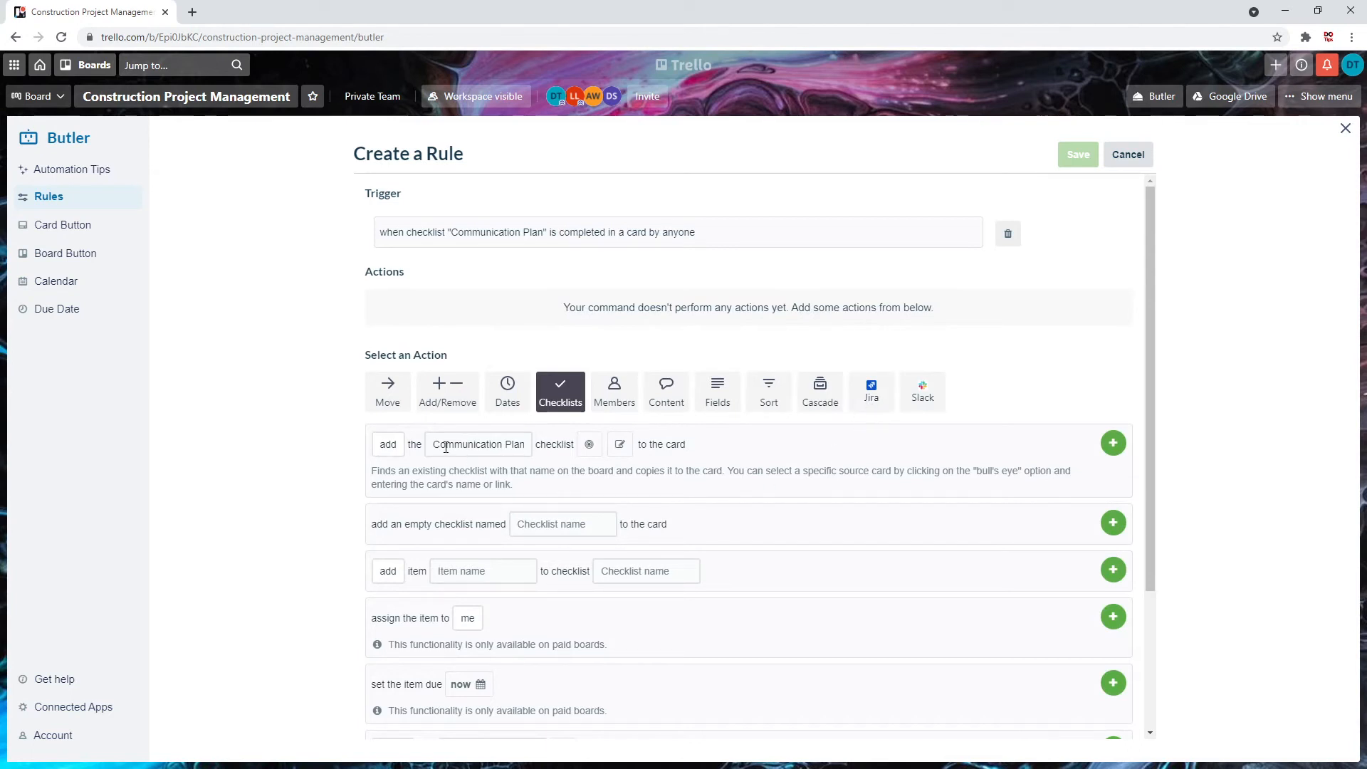
# Add an action that adds the "Advanced Safety Plan" checklist to the card, save the rule and leave Butler.
pyautogui.moveTo(433, 444); pyautogui.dragTo(796, 450)
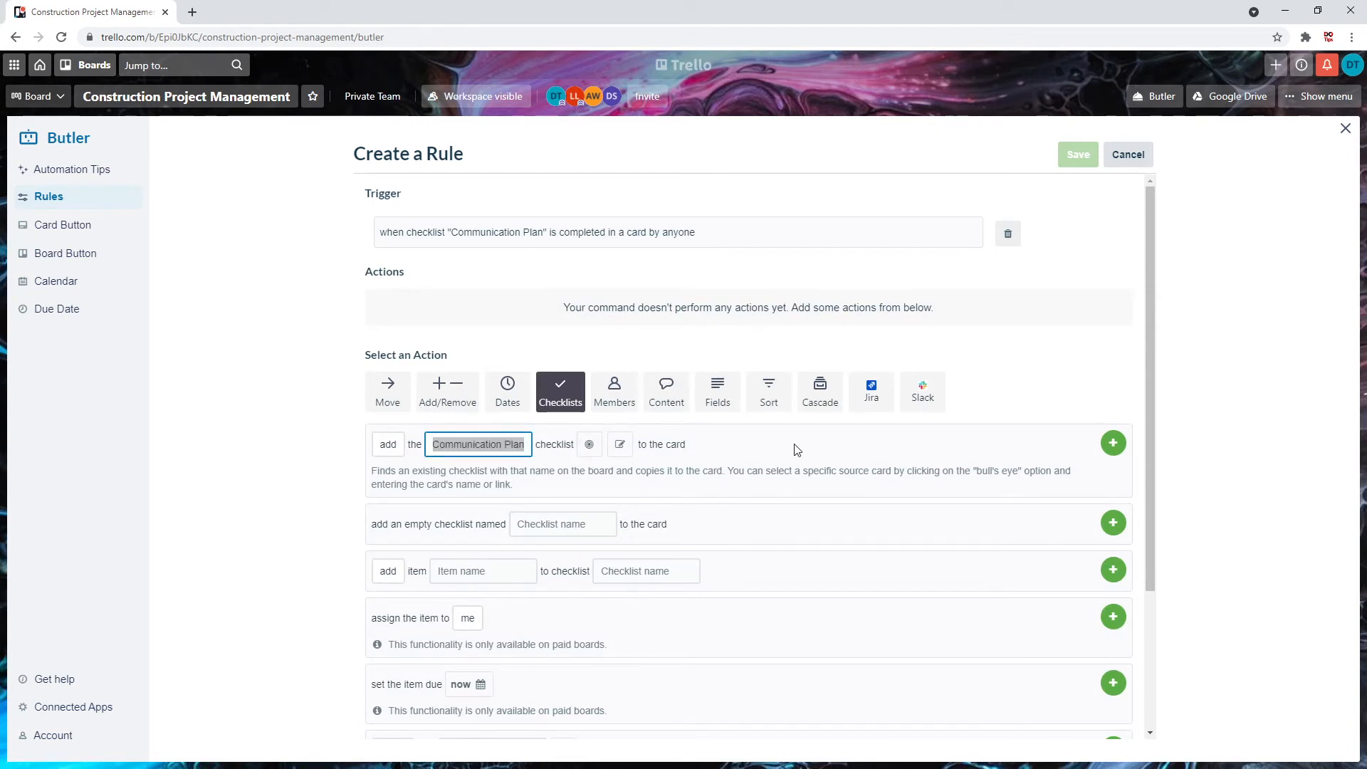
pyautogui.write('Advanced Sam')
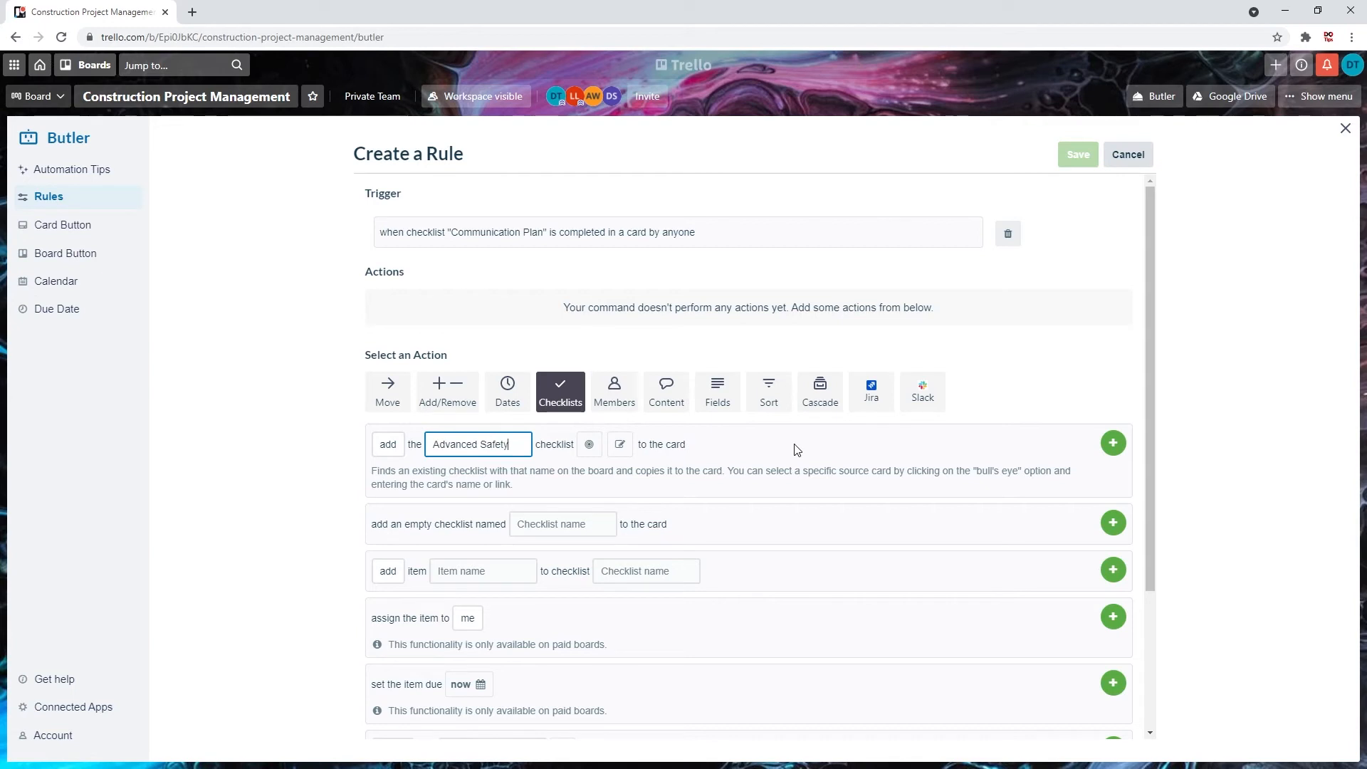
pyautogui.write('ety Plan')
pyautogui.click(1112, 443)
pyautogui.click(1079, 156)
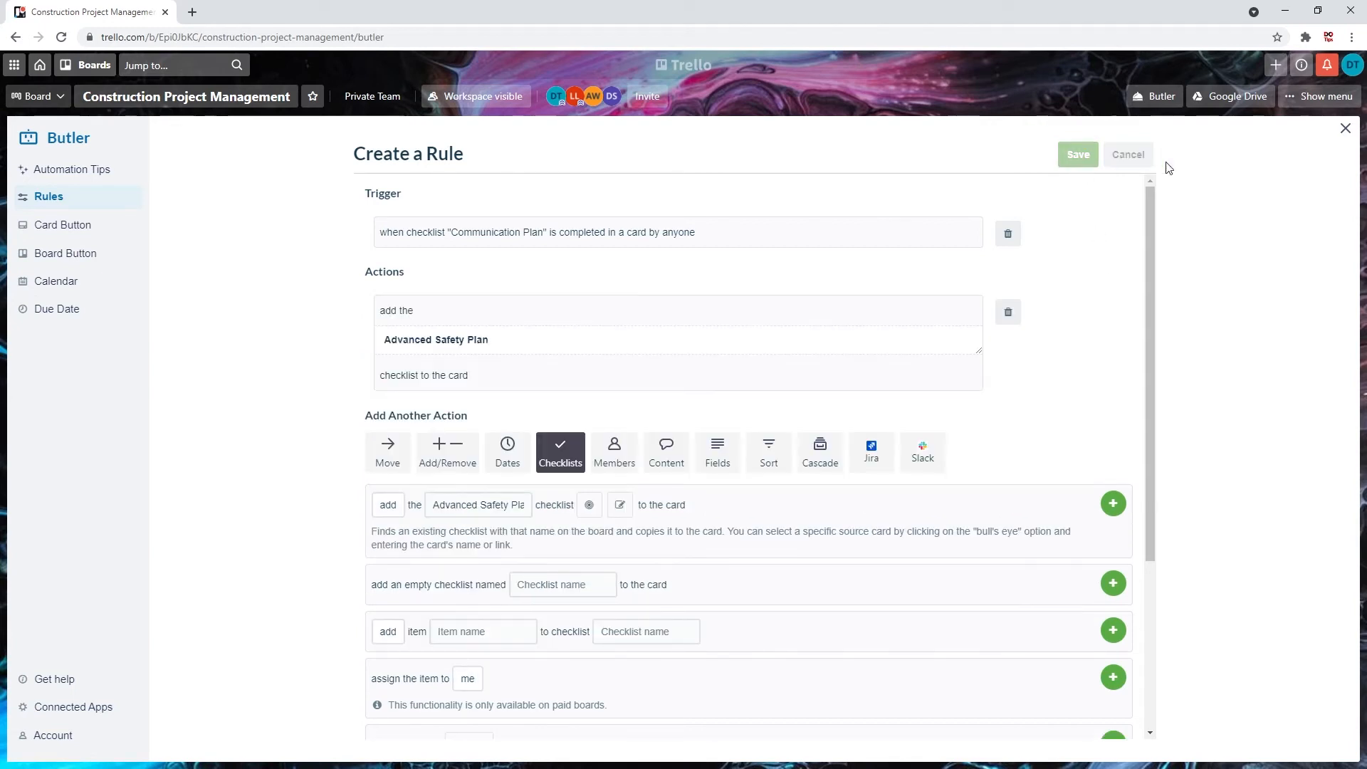
pyautogui.click(1345, 134)
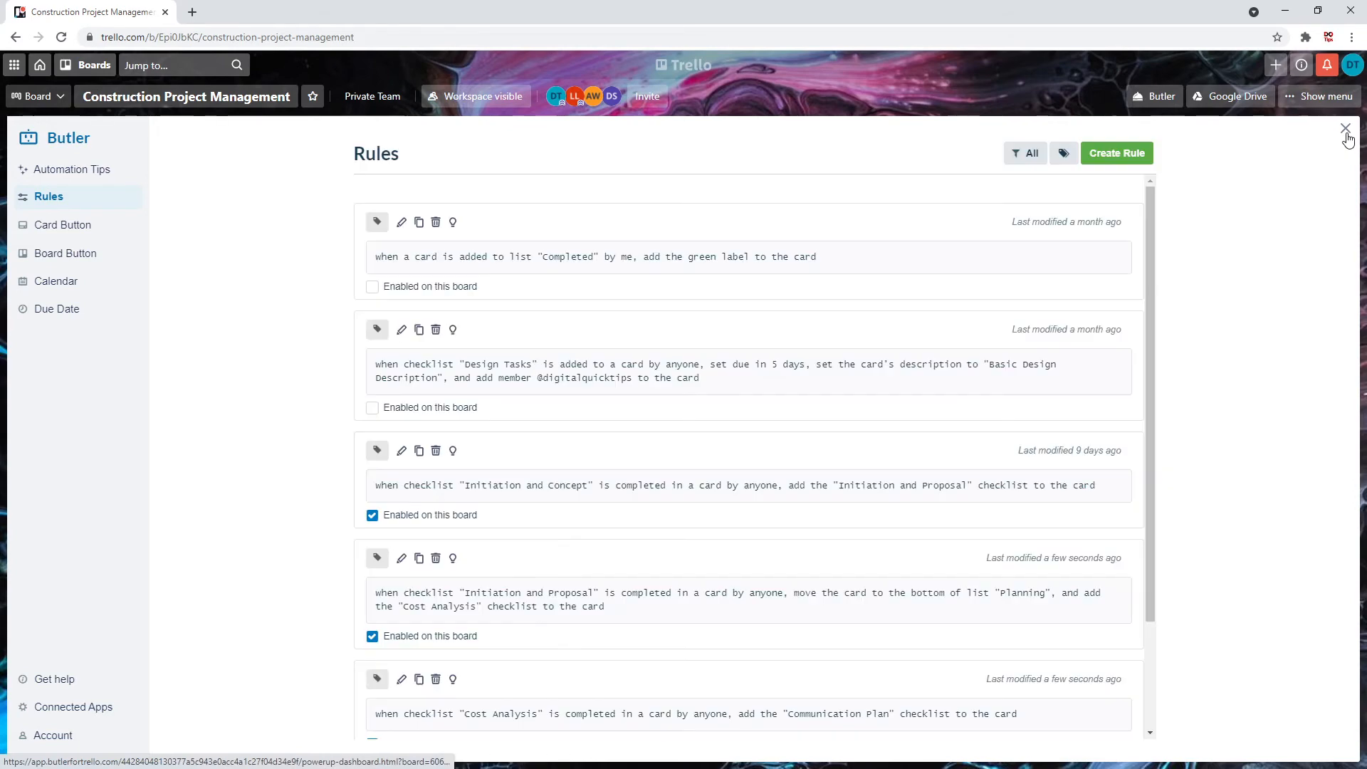
# Open the Customer 1 card and mark all four Cost Analysis checklist items as complete.
pyautogui.click(452, 217)
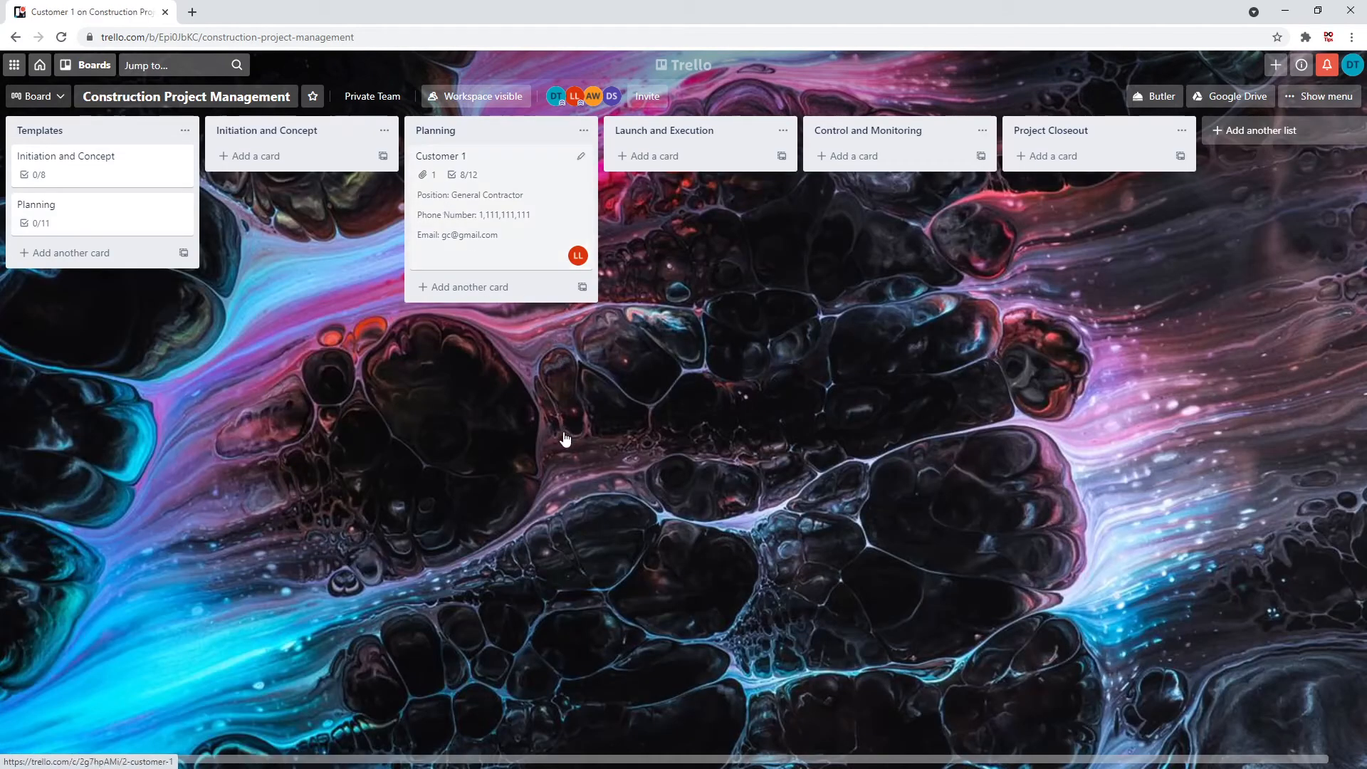
pyautogui.scroll(-5, 569, 436)
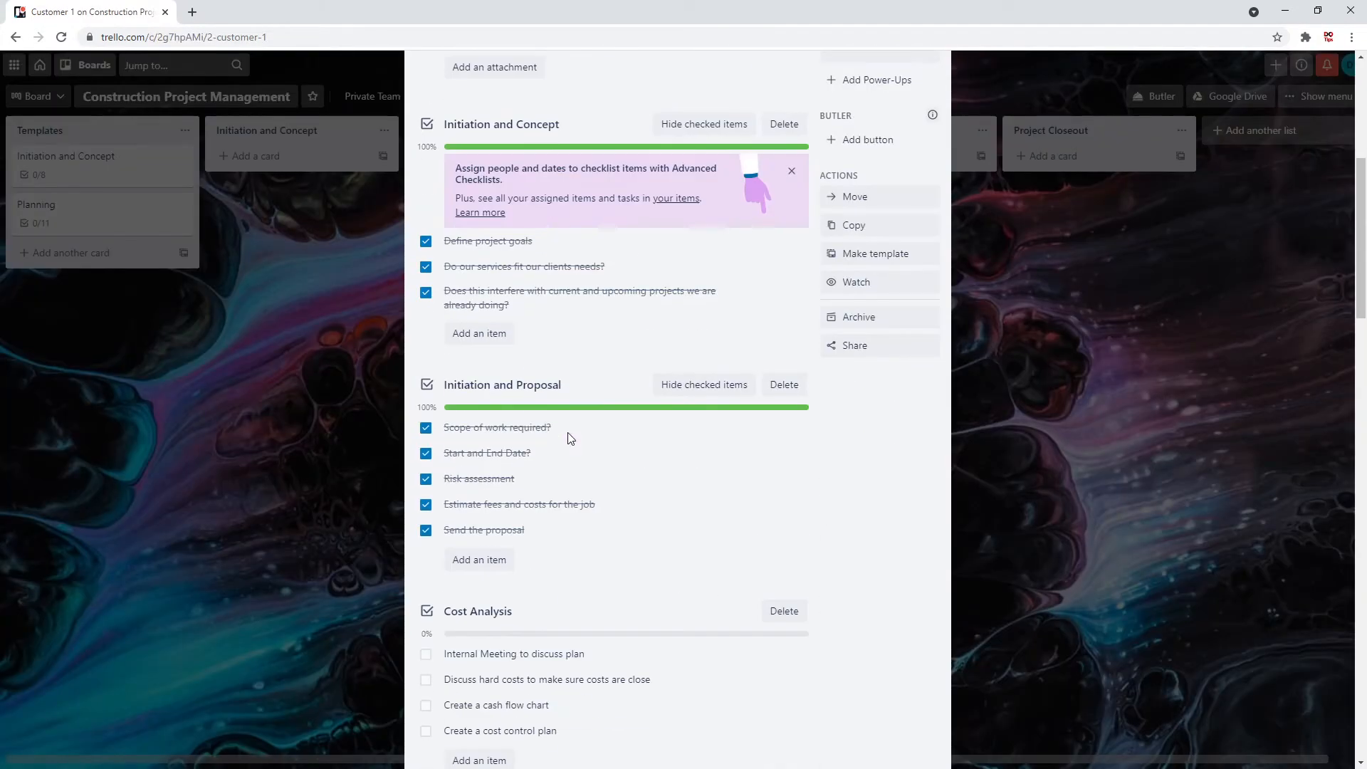
pyautogui.scroll(-2, 568, 436)
pyautogui.click(426, 440)
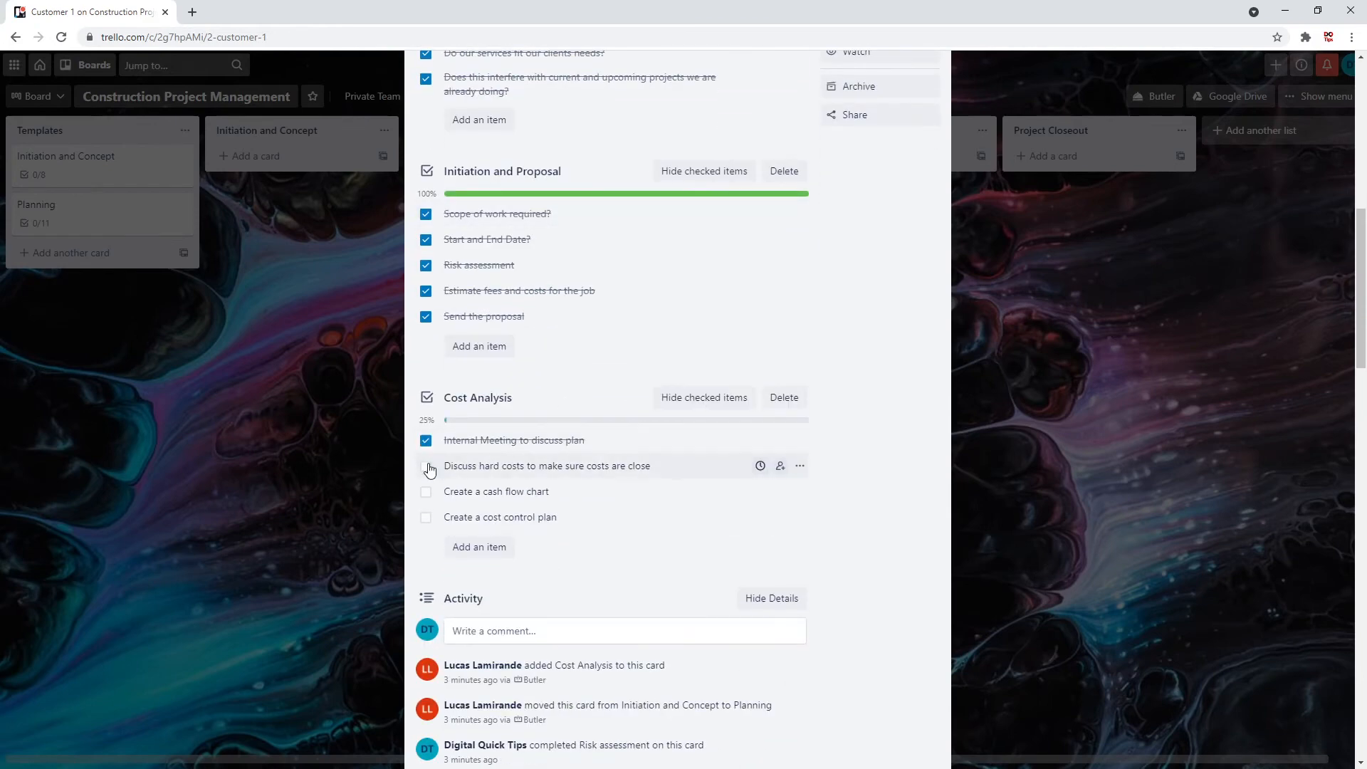
pyautogui.click(426, 465)
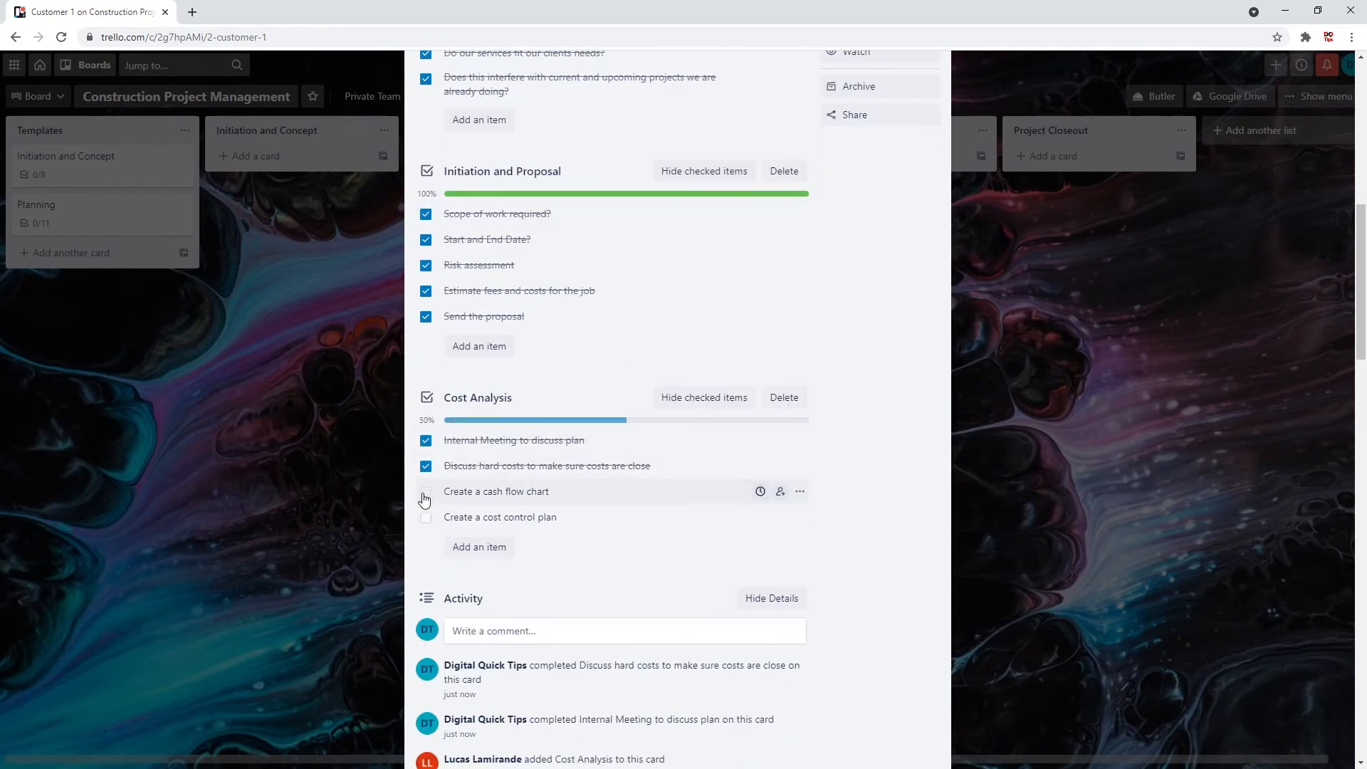
pyautogui.click(426, 491)
pyautogui.click(425, 518)
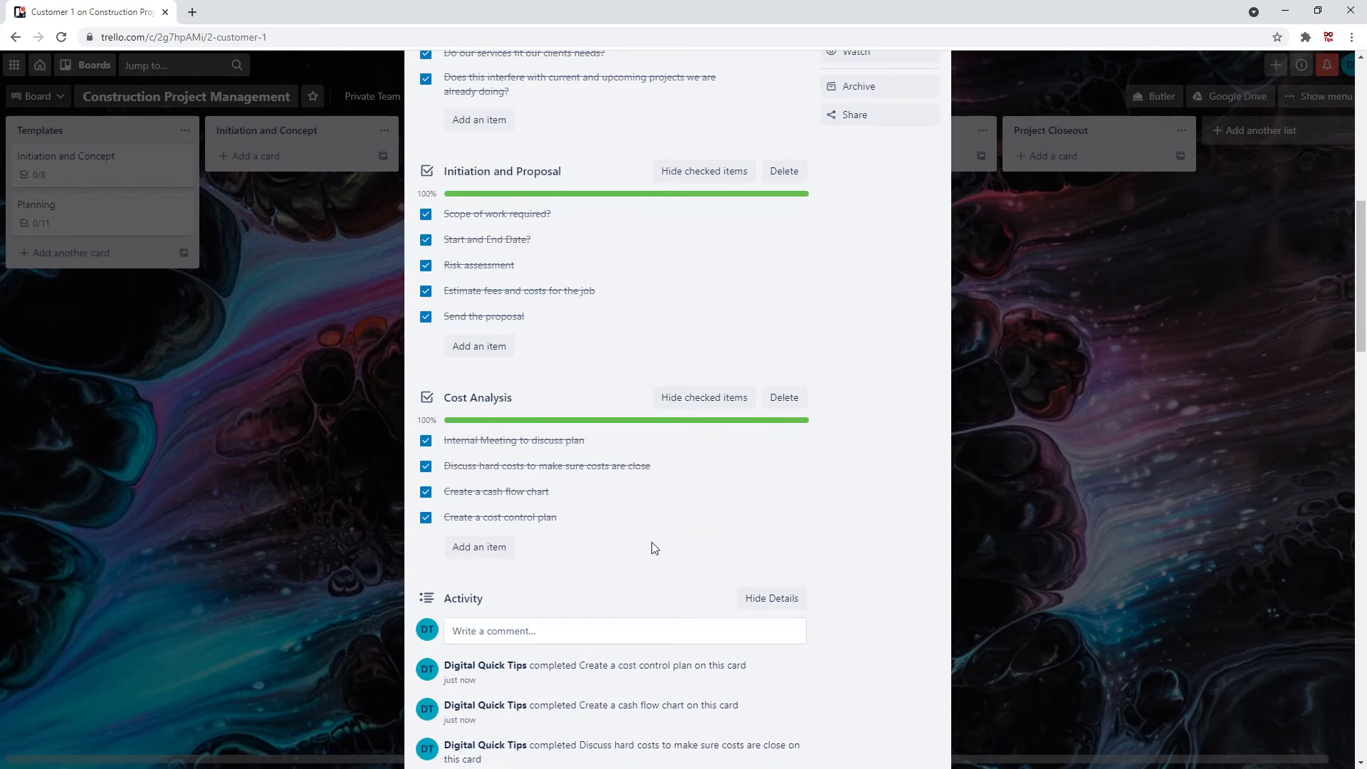
# Mark all three items of the Customer 1 card's Communication Plan checklist as complete.
pyautogui.scroll(-2, 651, 541)
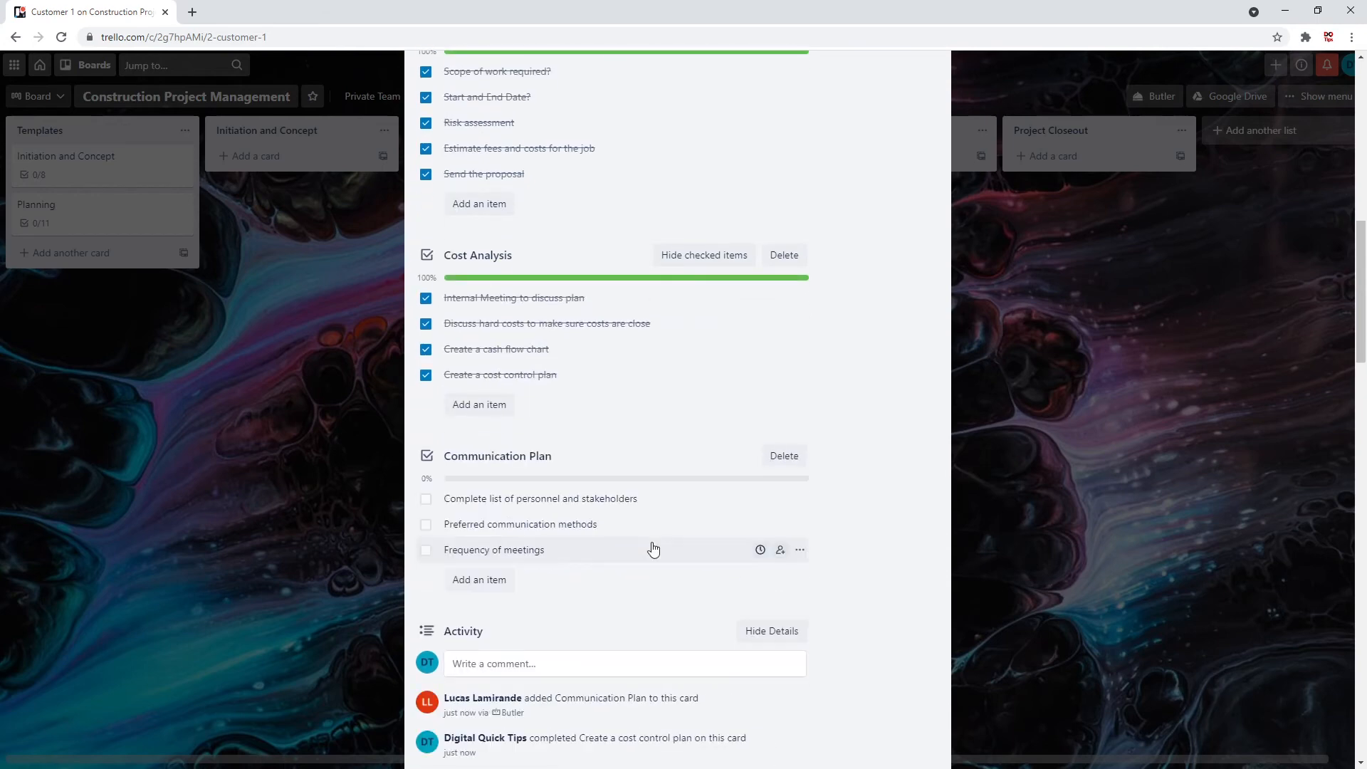
pyautogui.click(425, 500)
pyautogui.click(426, 524)
pyautogui.click(426, 550)
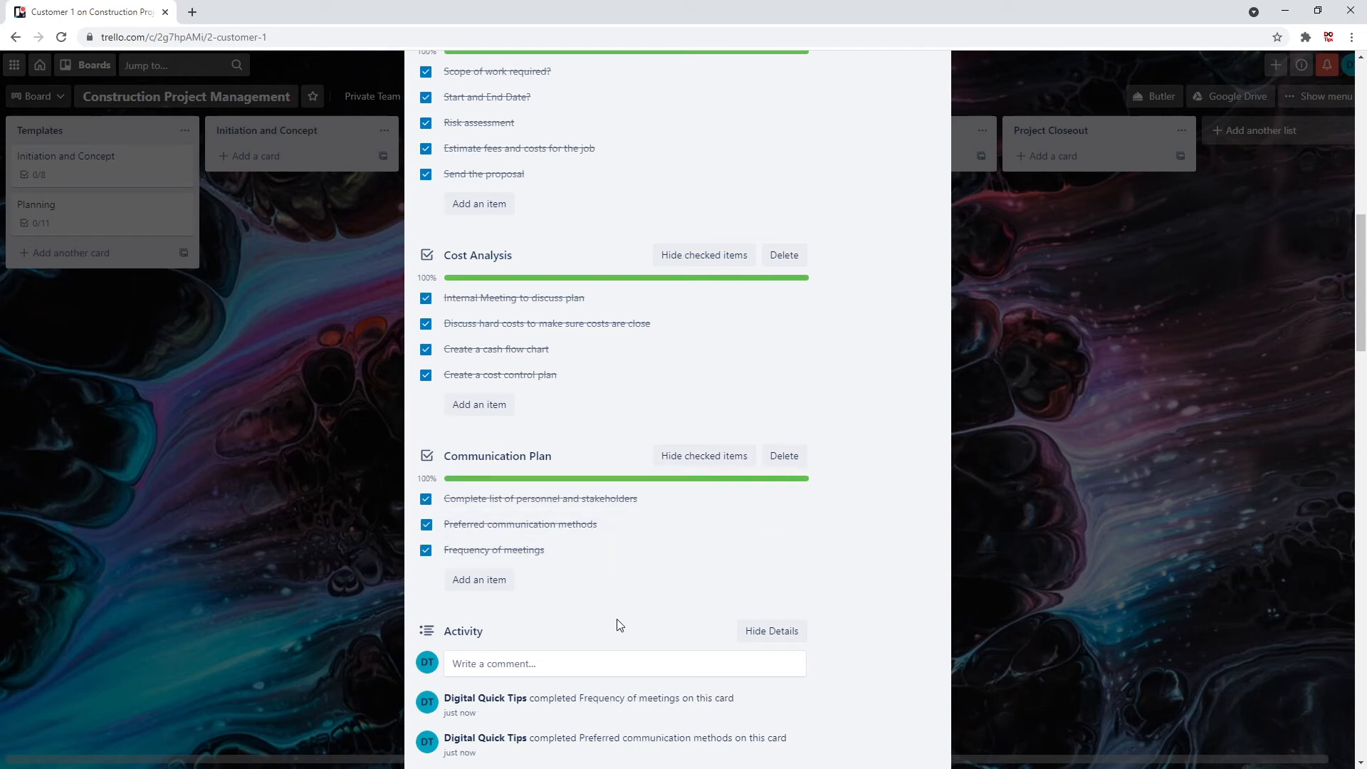
# Check the Advanced Safety Plan checklist on the Customer 1 card and review the card's earlier checklists.
pyautogui.scroll(-3, 598, 630)
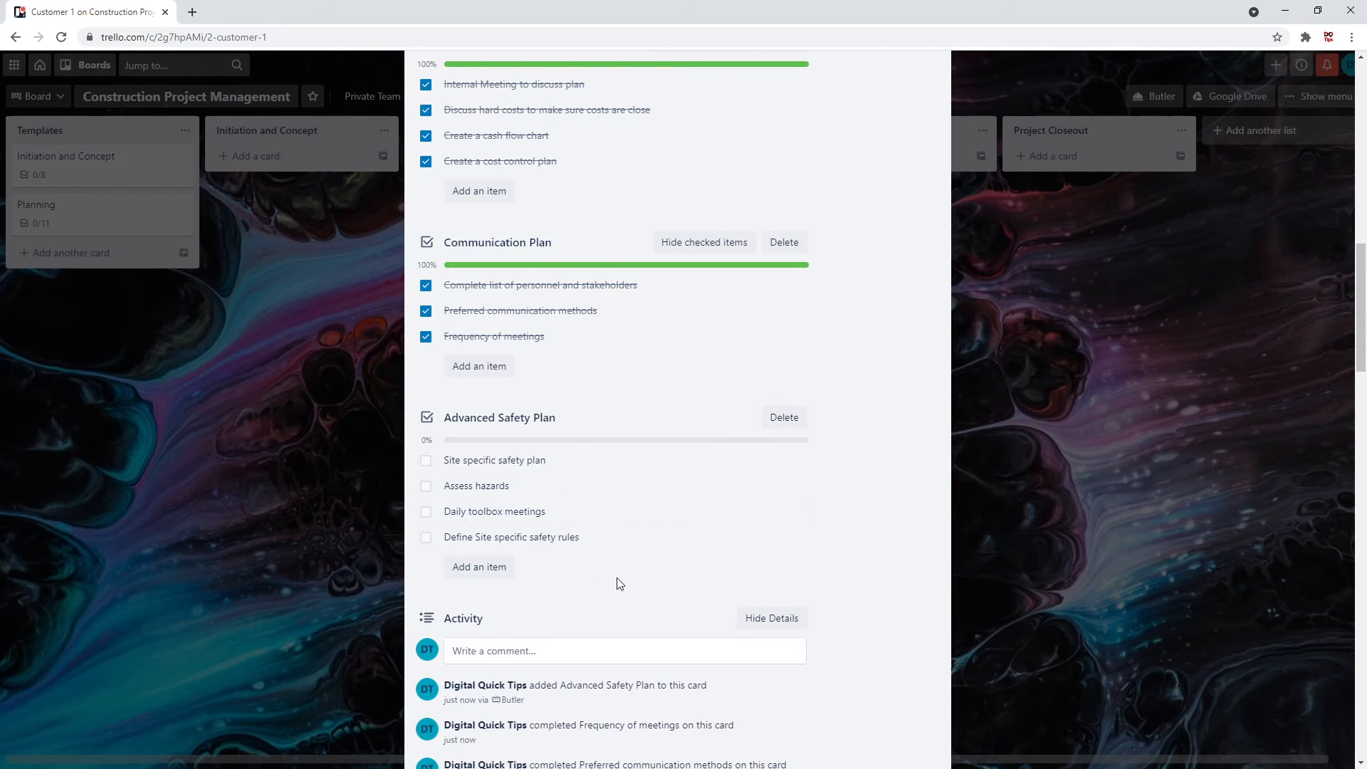
pyautogui.scroll(12, 617, 583)
pyautogui.scroll(-5, 616, 578)
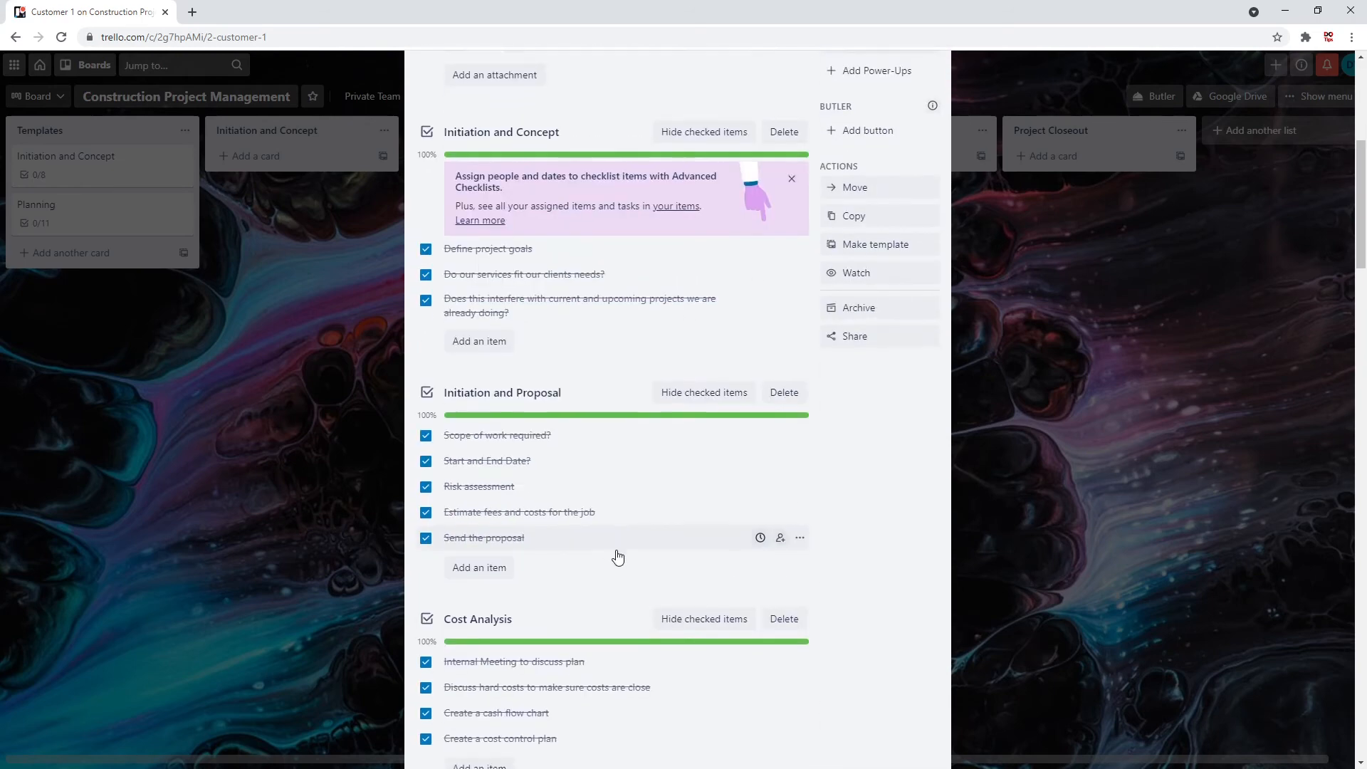
pyautogui.scroll(-2, 617, 557)
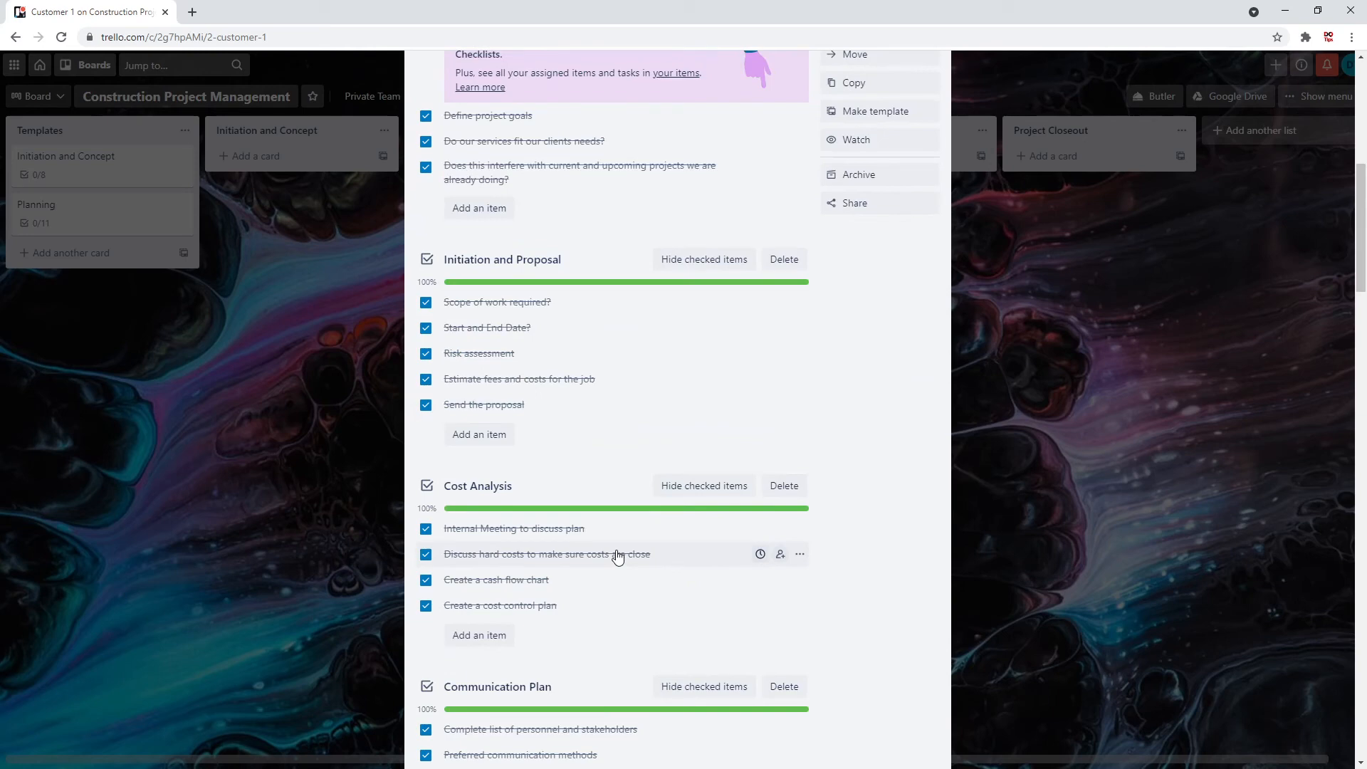
# Leave the Customer 1 card and assign the third listed board member to "Define project goals" on the Initiation and Concept template card.
pyautogui.scroll(8, 616, 559)
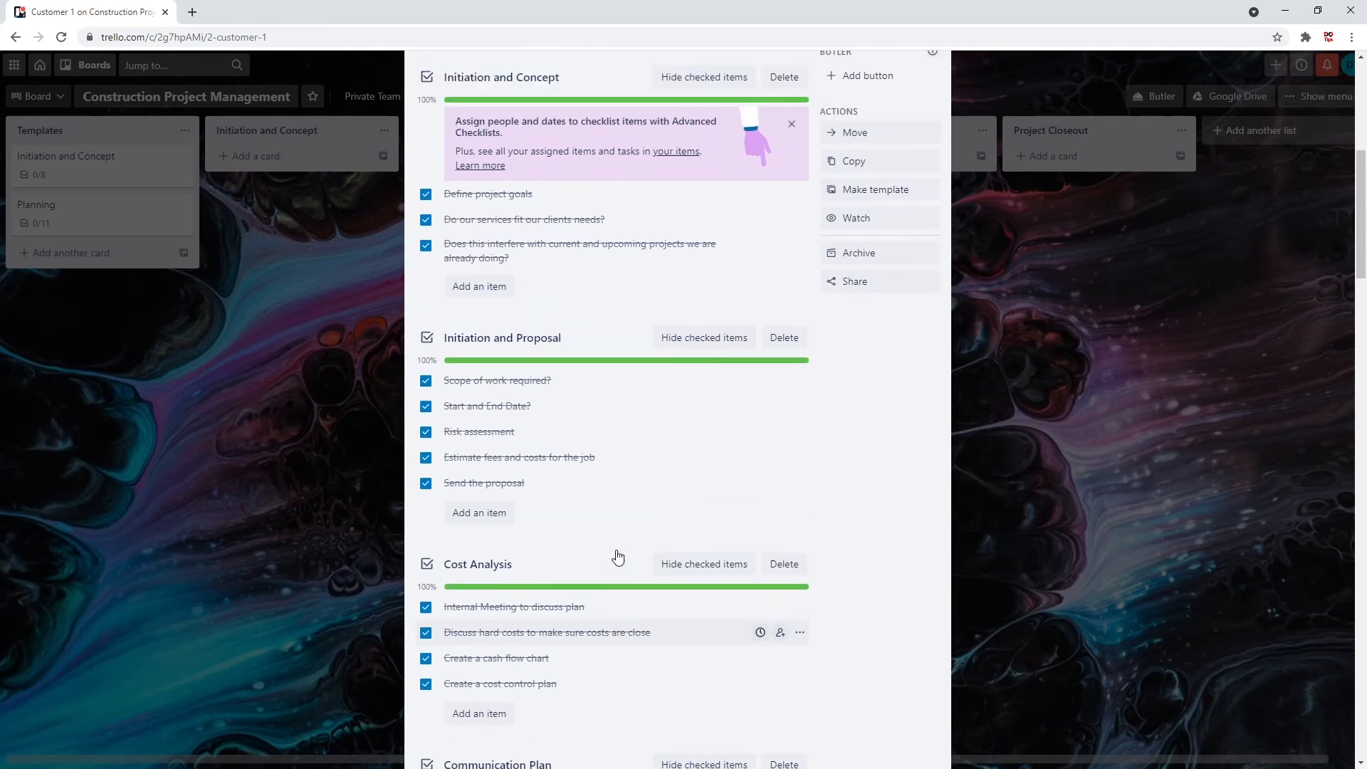
pyautogui.click(933, 103)
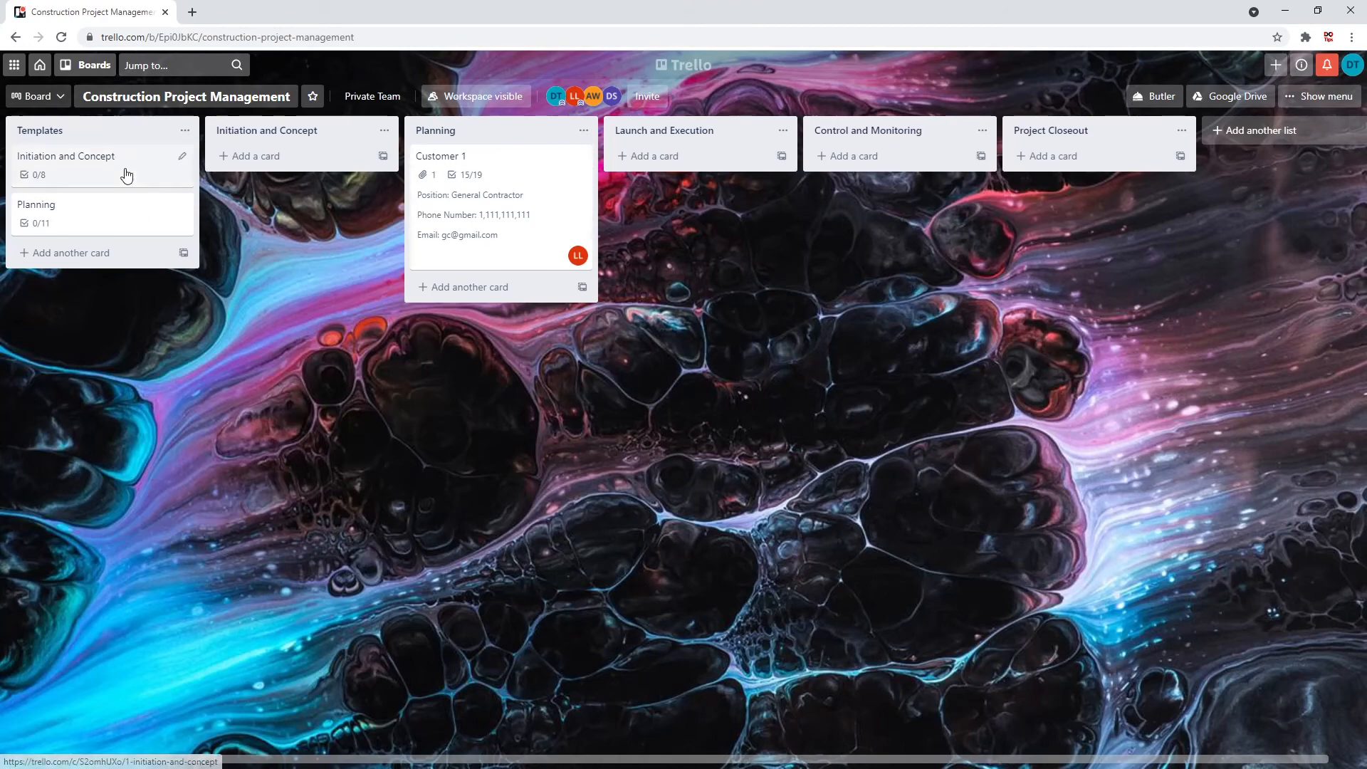
pyautogui.click(99, 158)
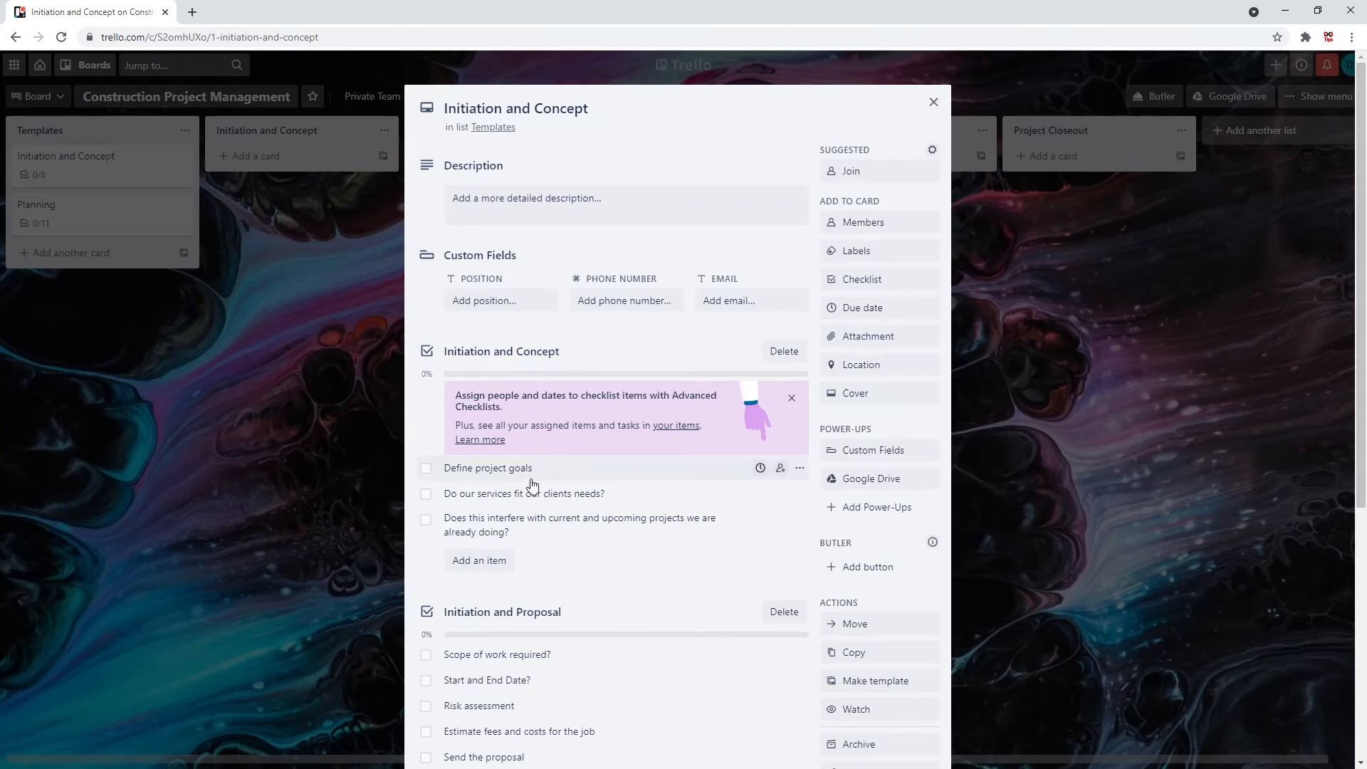
pyautogui.click(780, 469)
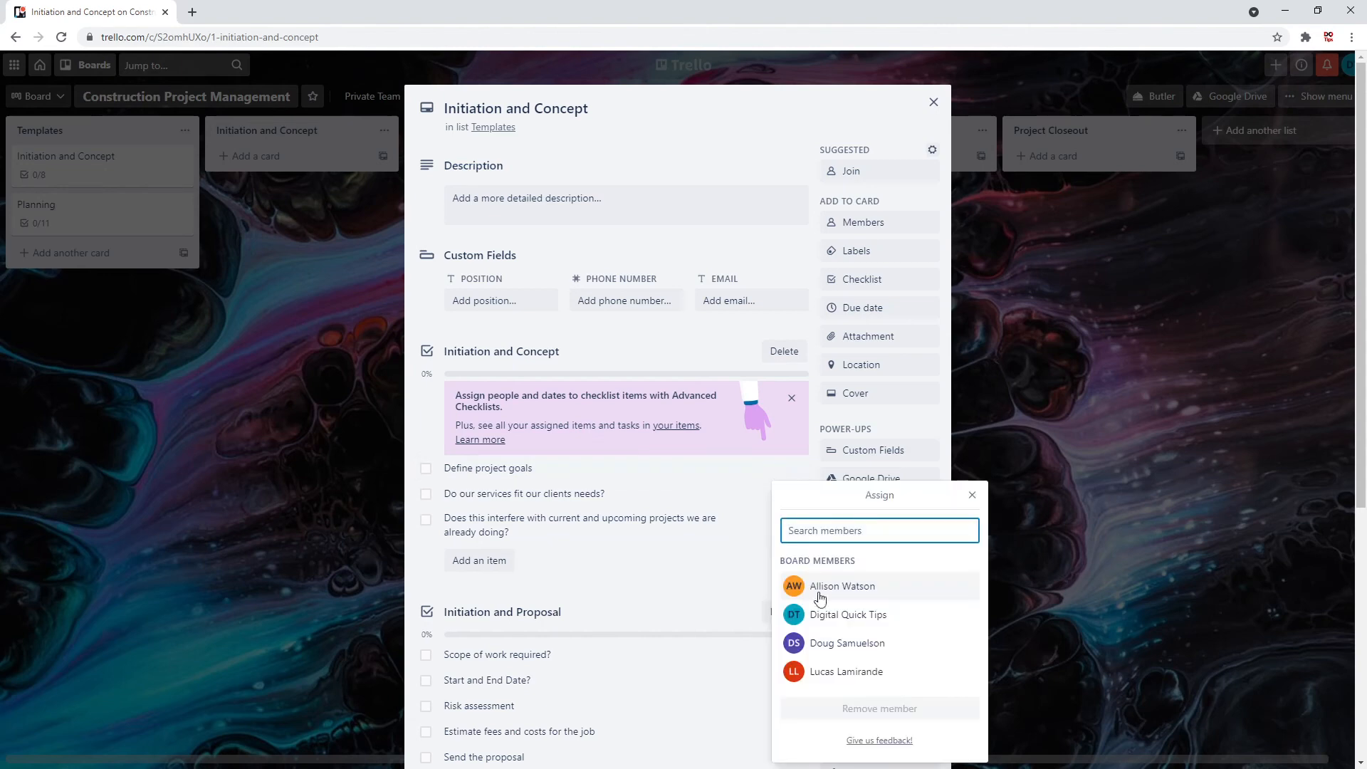
pyautogui.click(835, 644)
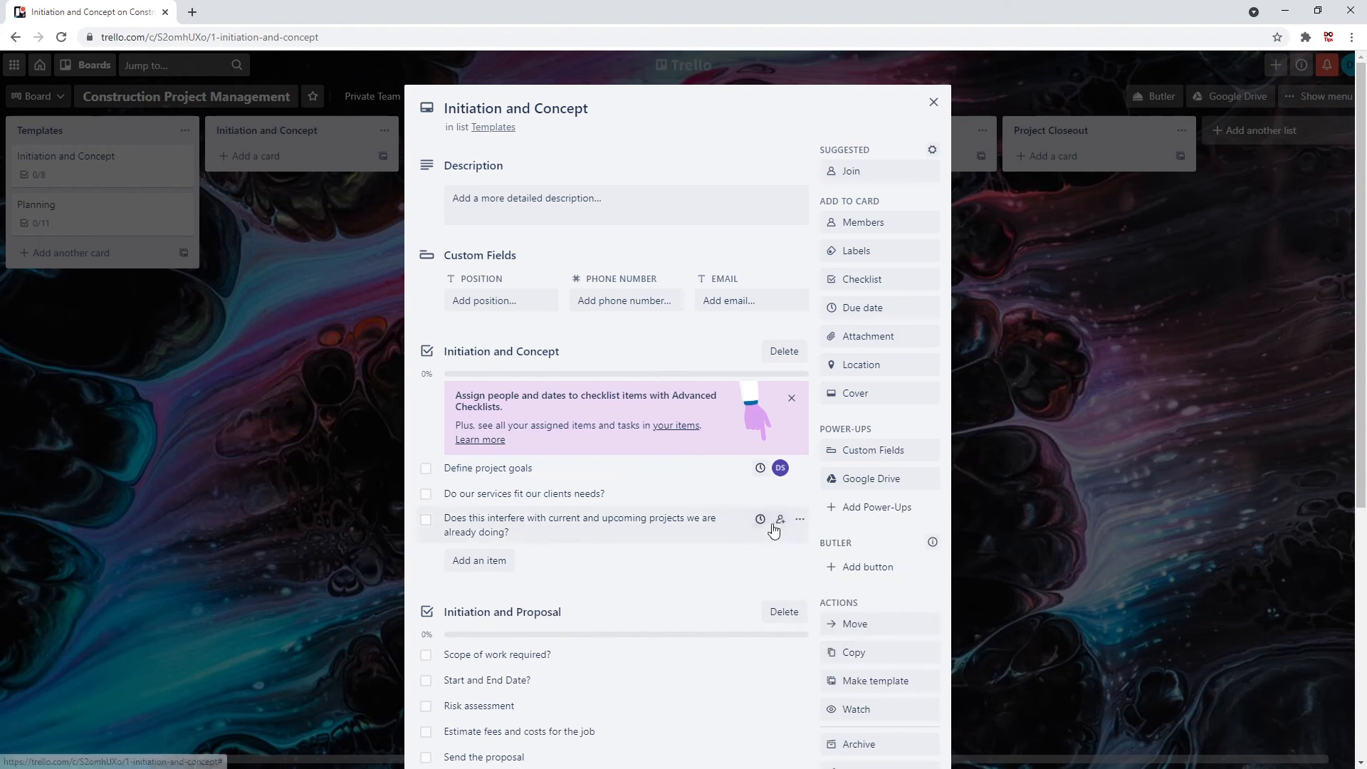
pyautogui.click(780, 473)
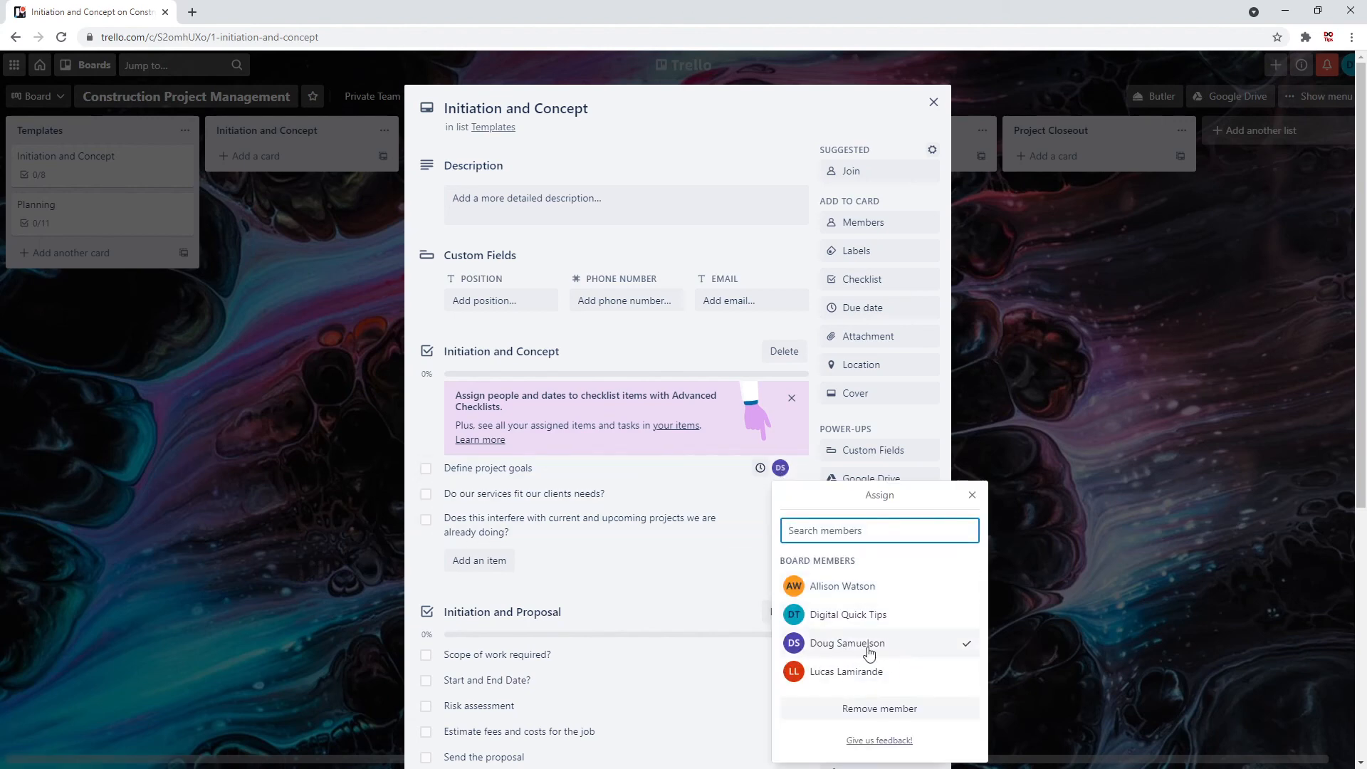
# Set the due date of the template card's "Define project goals" item to April 16, 2021 and close the card.
pyautogui.click(760, 468)
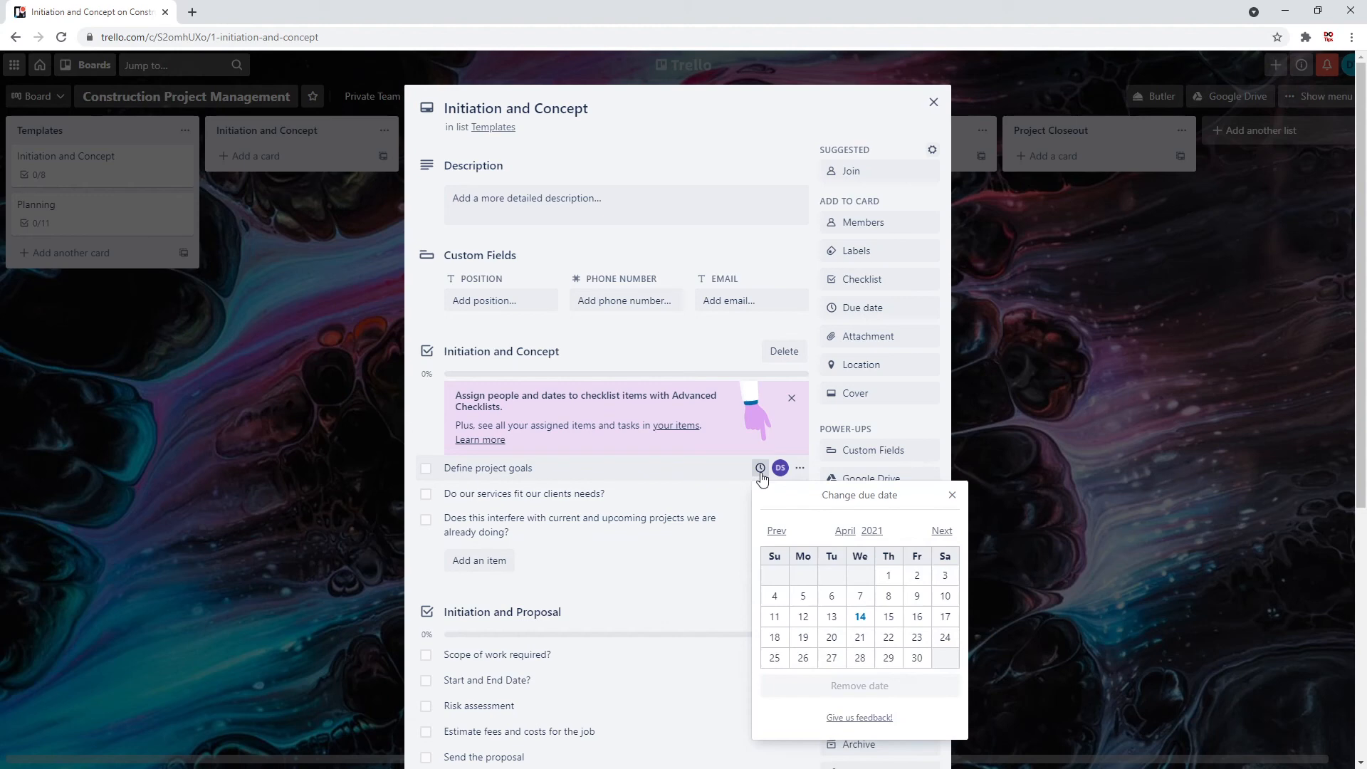
pyautogui.click(918, 618)
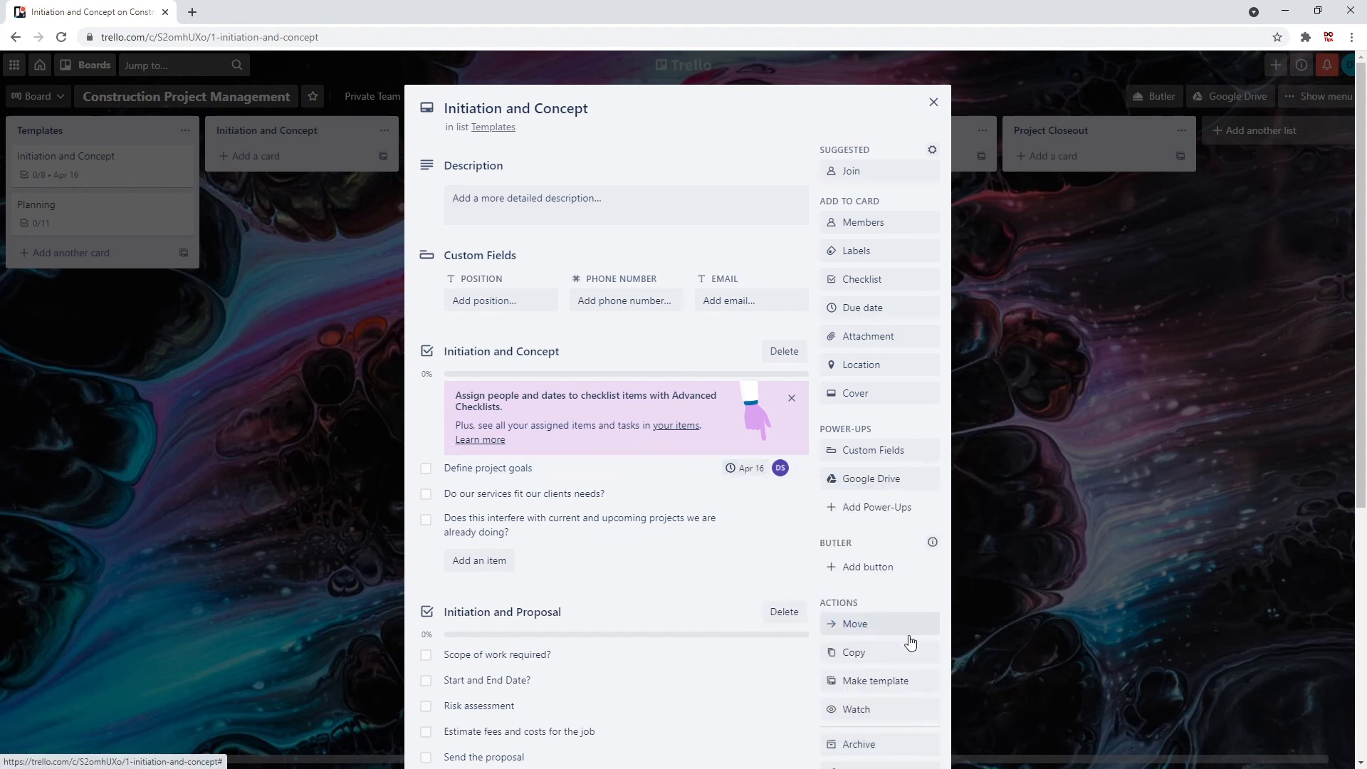
pyautogui.click(933, 102)
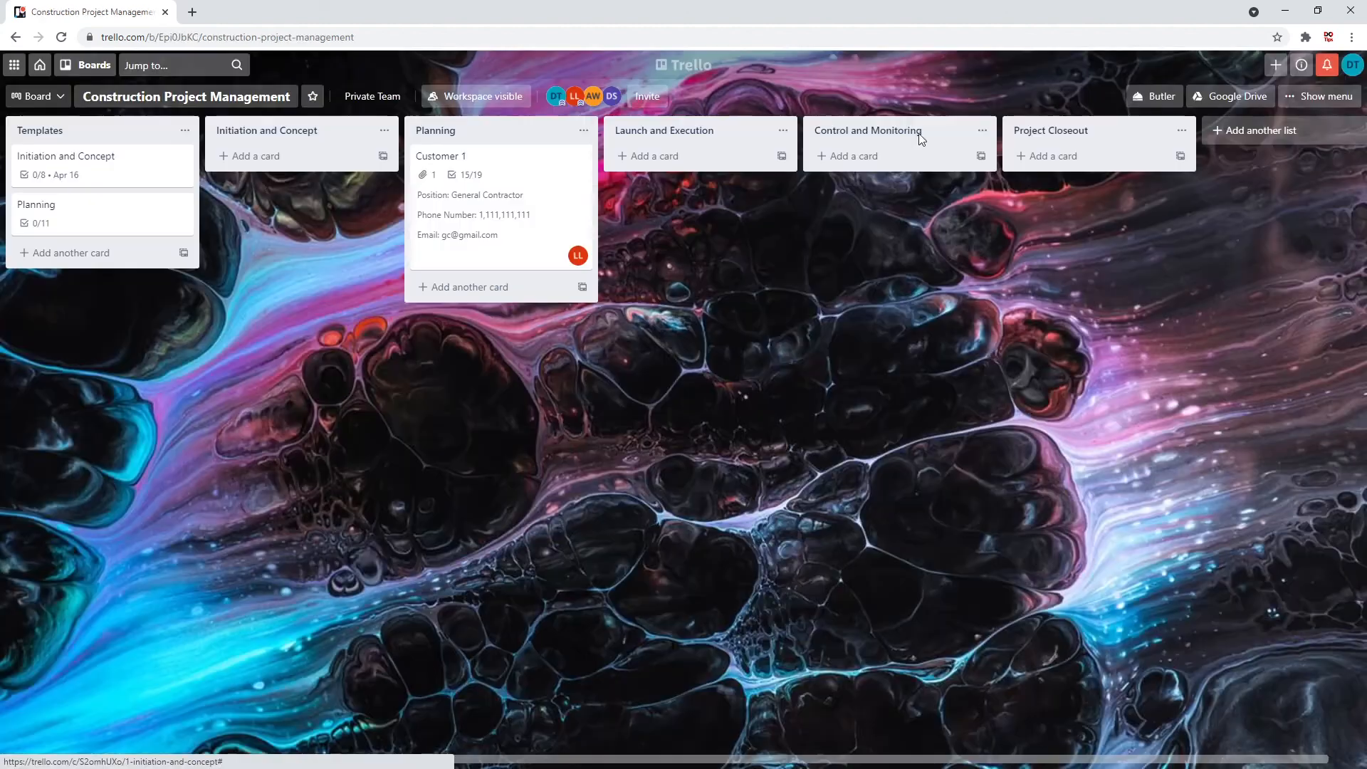
# Add a card named "Customer 2" to the Initiation and Concept list, open it and join it as a member.
pyautogui.click(285, 164)
pyautogui.write('Custome')
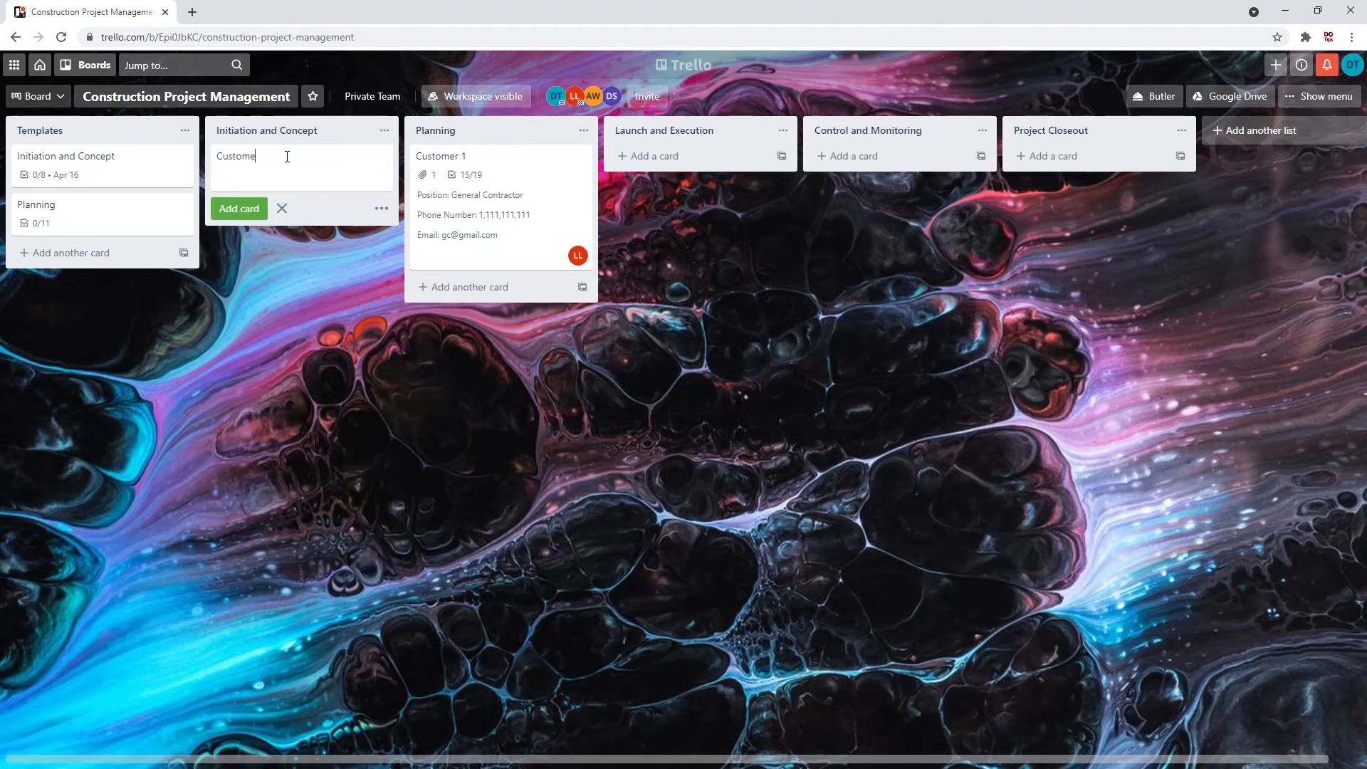
pyautogui.write('r 2')
pyautogui.click(239, 208)
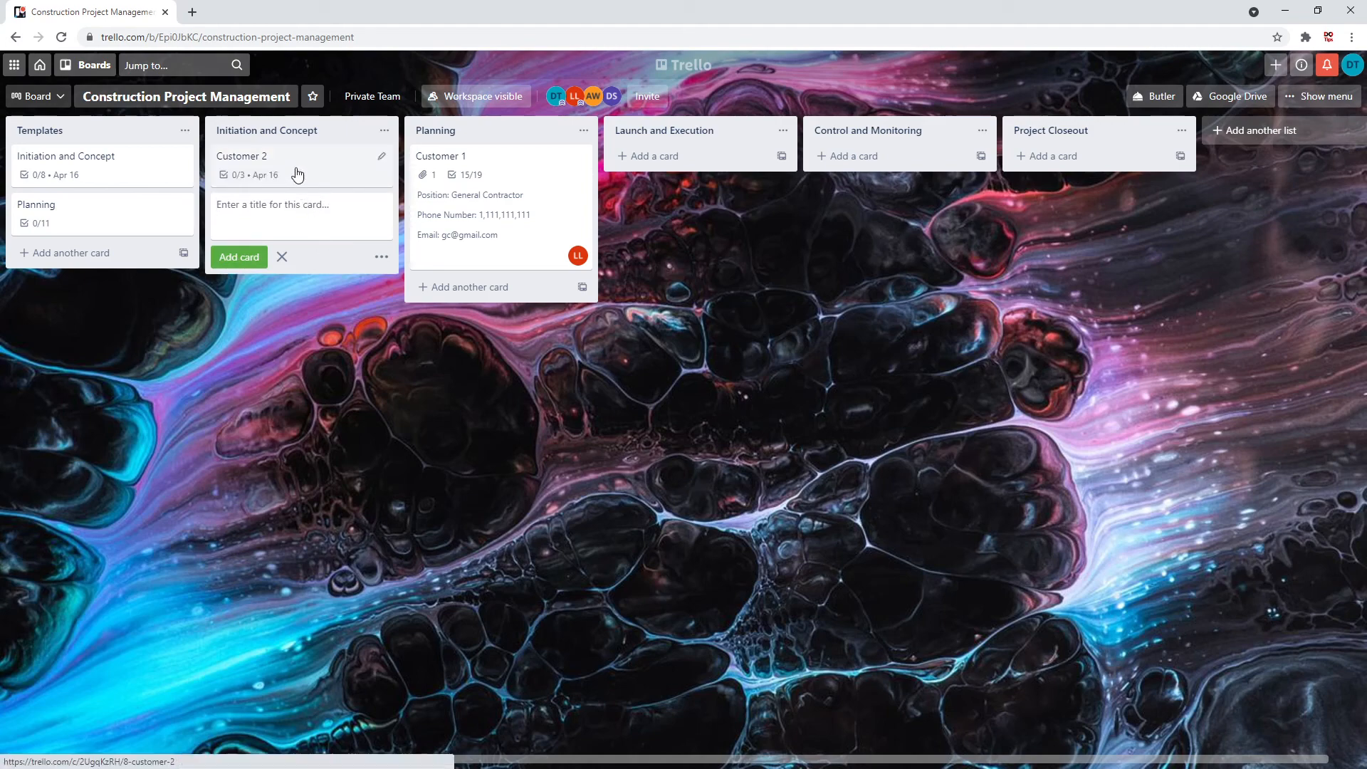
pyautogui.click(297, 175)
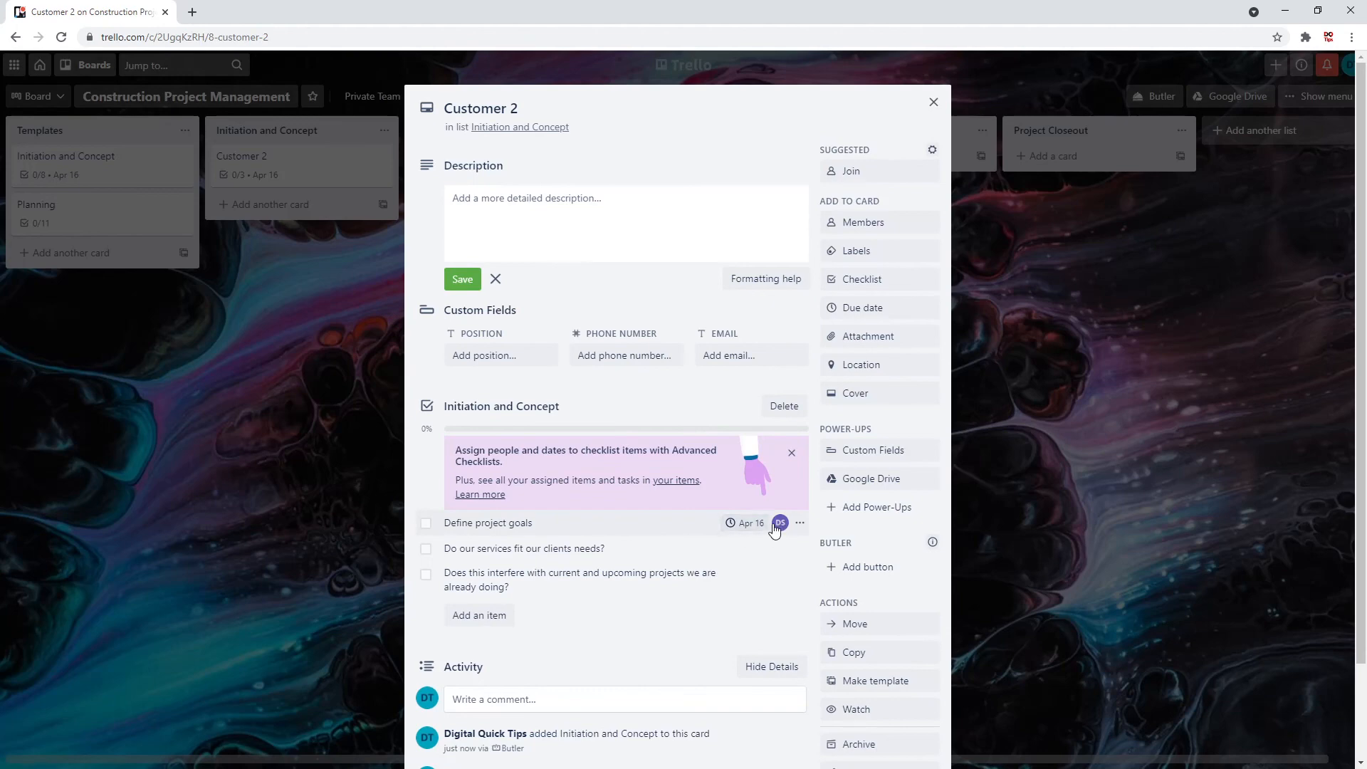
pyautogui.press('space')
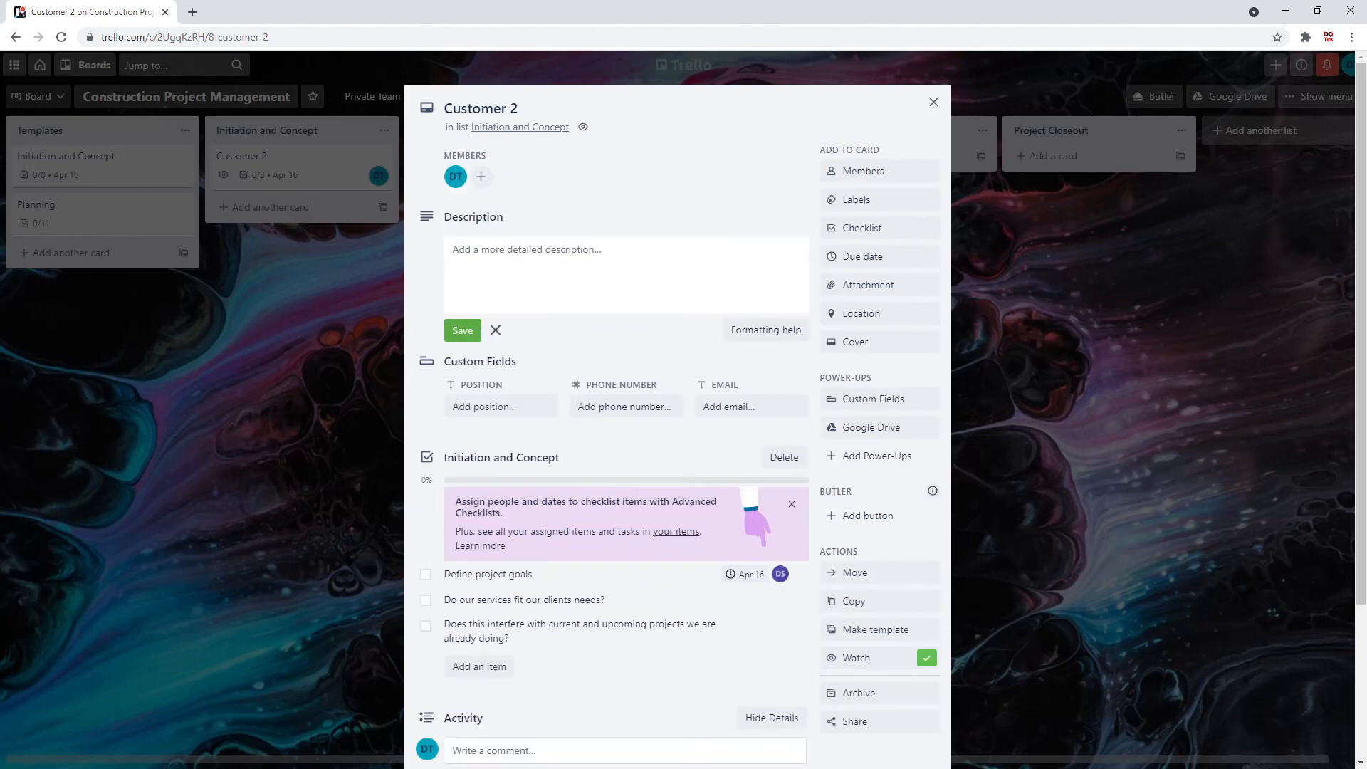